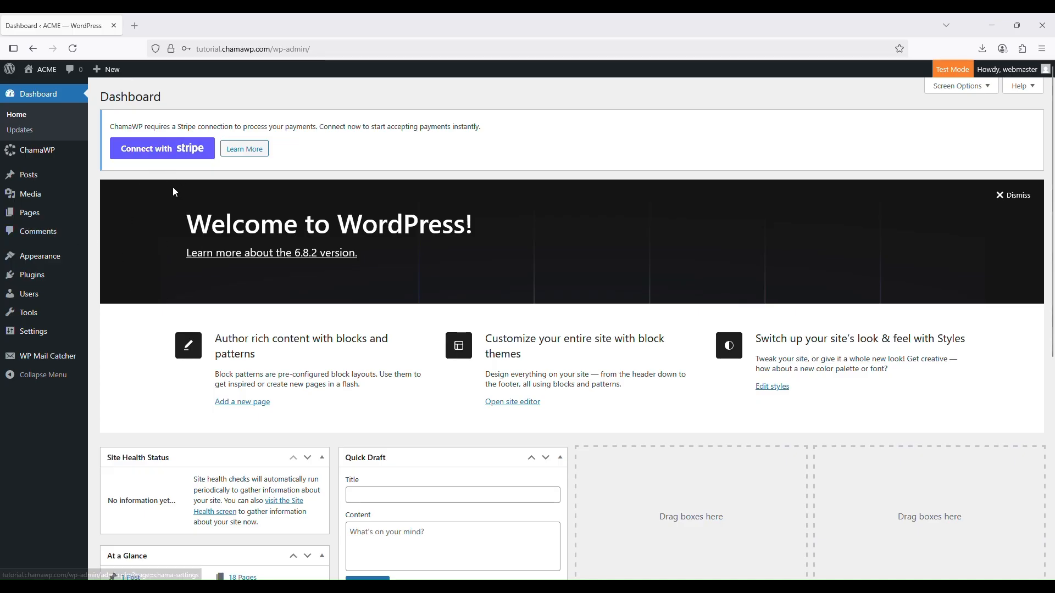
Open ChamaWP's Stripe settings from the dashboard notice and check the ACME Inc account in the Stripe dashboard
click(174, 157)
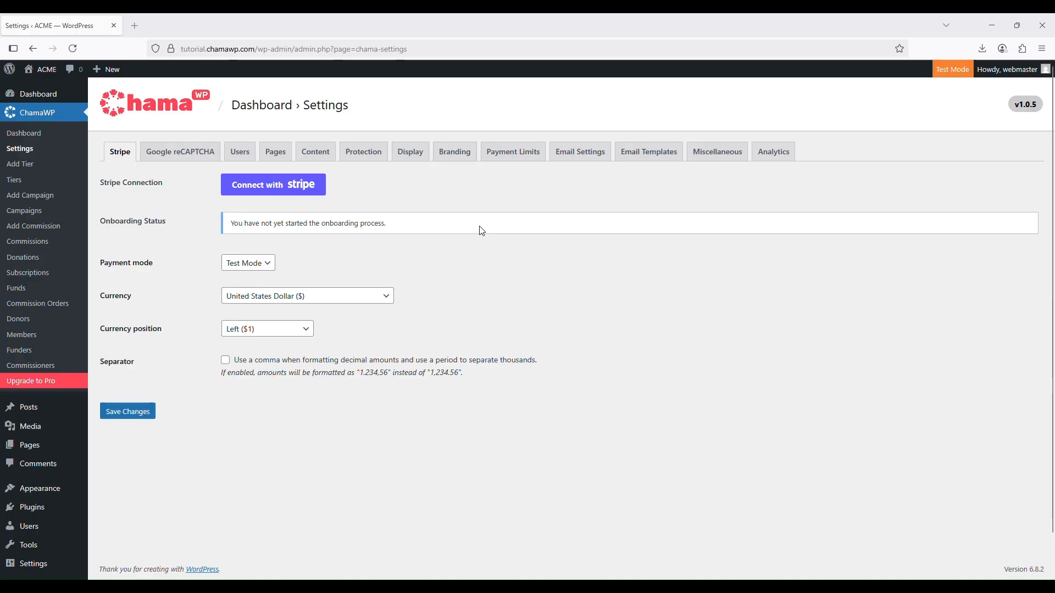
click(601, 555)
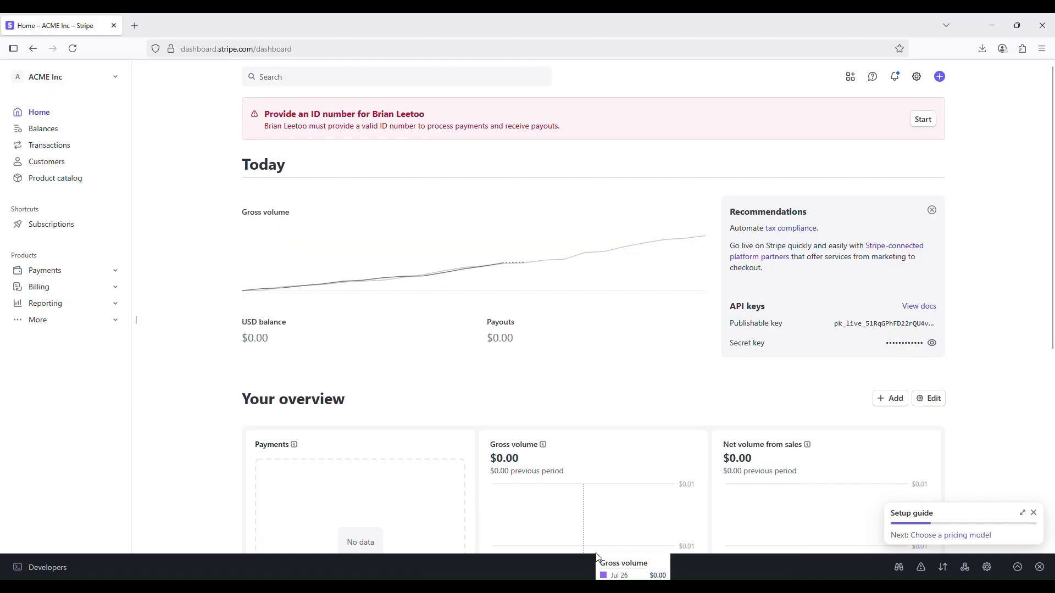
mouse_move(611, 586)
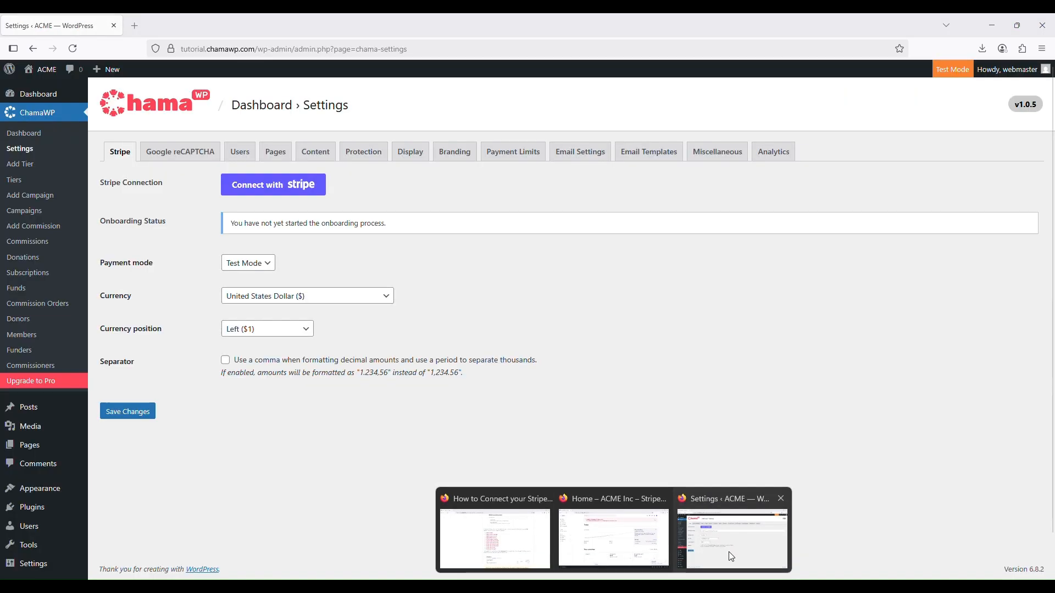
click(730, 552)
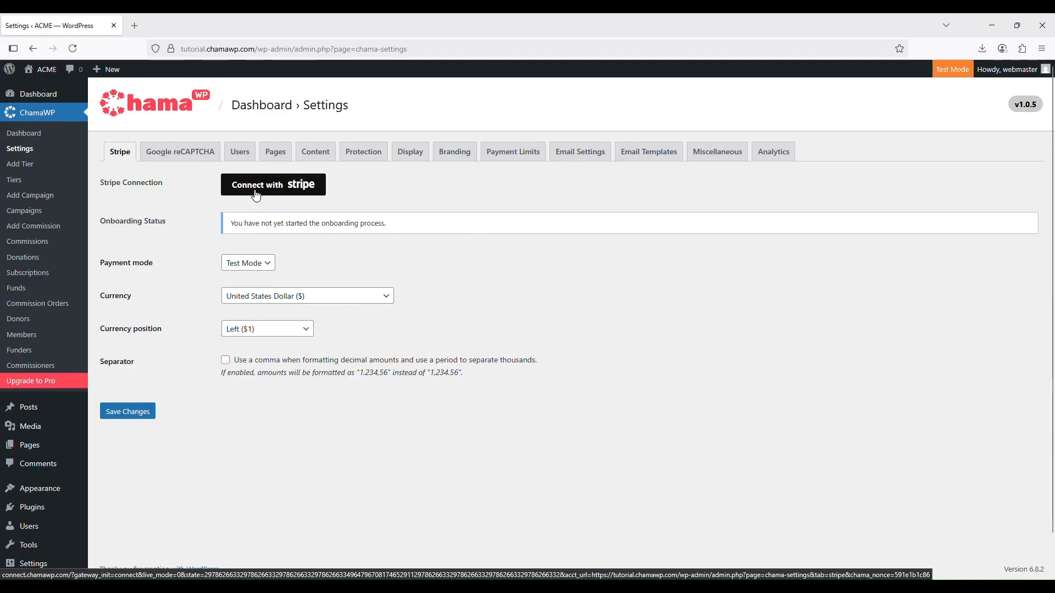
Connect the ACME Inc Stripe account to ChamaWP in test mode and review the resulting Stripe settings
click(282, 193)
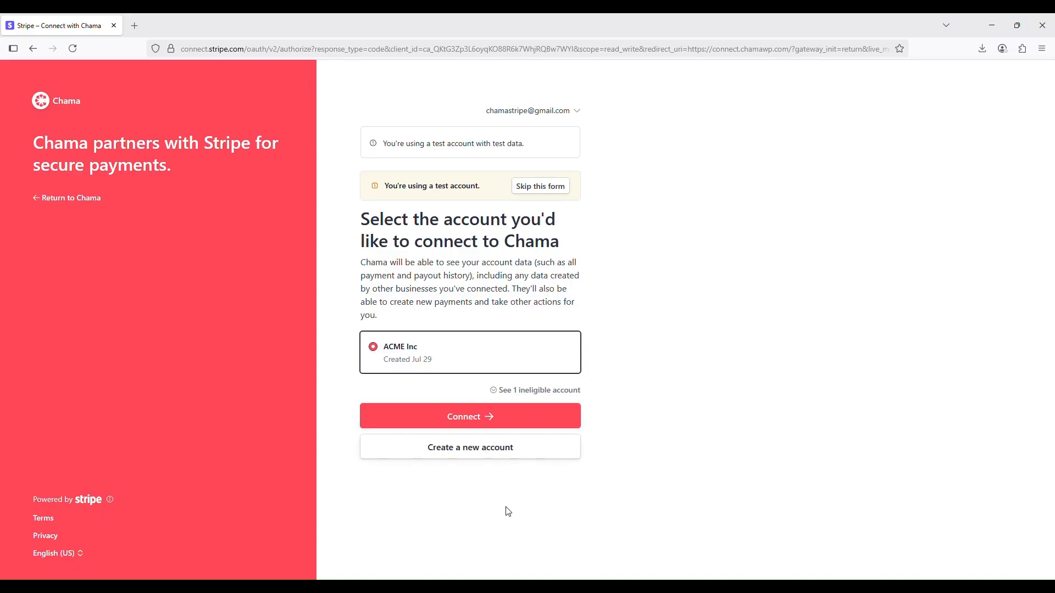
click(496, 429)
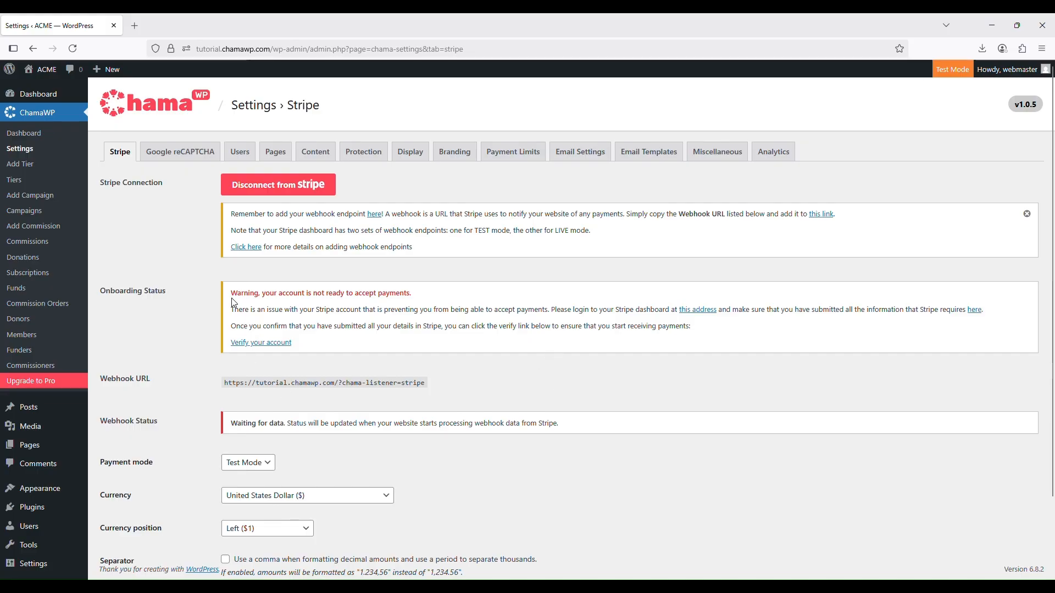
scroll(491, 403, down, 2)
scroll(490, 393, up, 2)
scroll(490, 393, down, 2)
scroll(490, 393, up, 2)
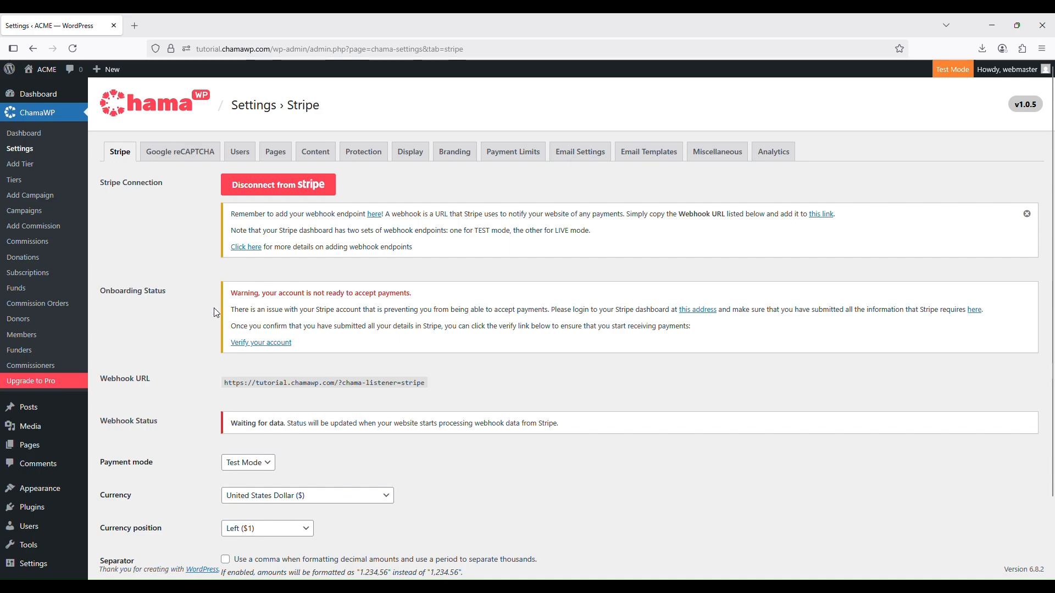
Follow the account verification link, and view the account status under business settings in the Stripe dashboard
click(284, 344)
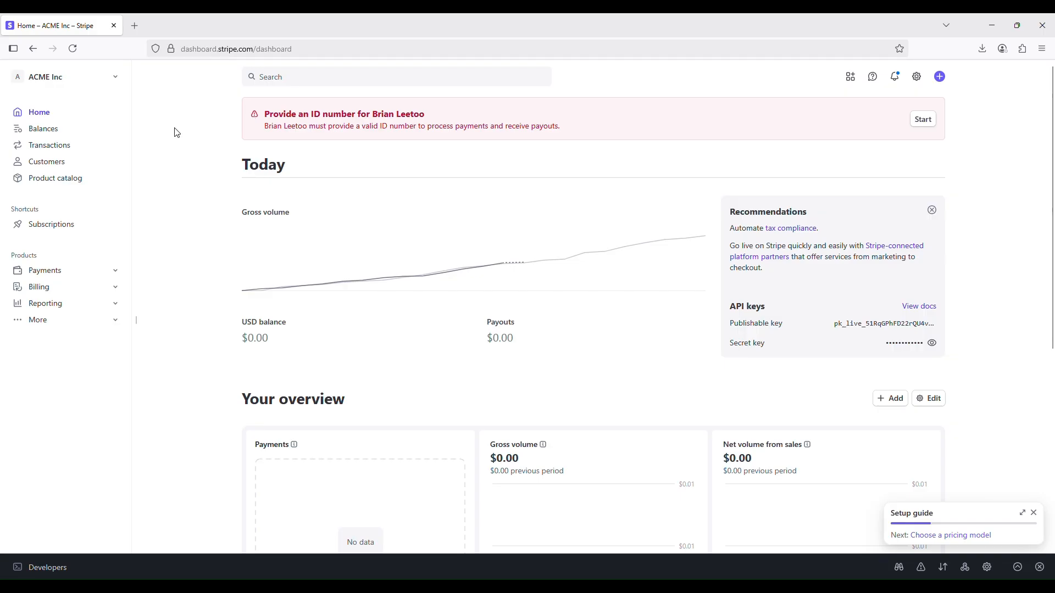
click(916, 82)
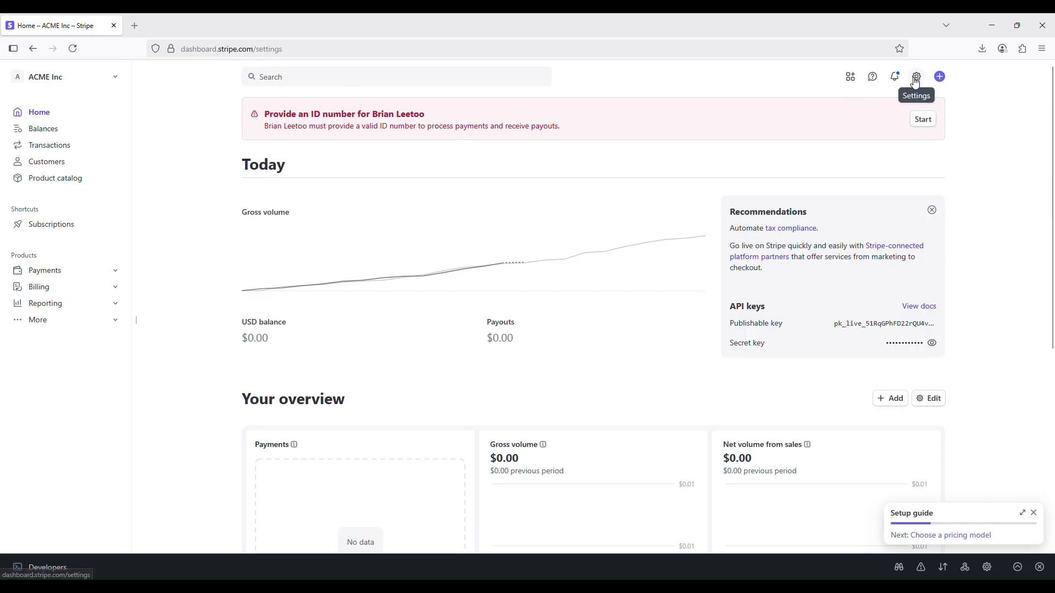
click(299, 233)
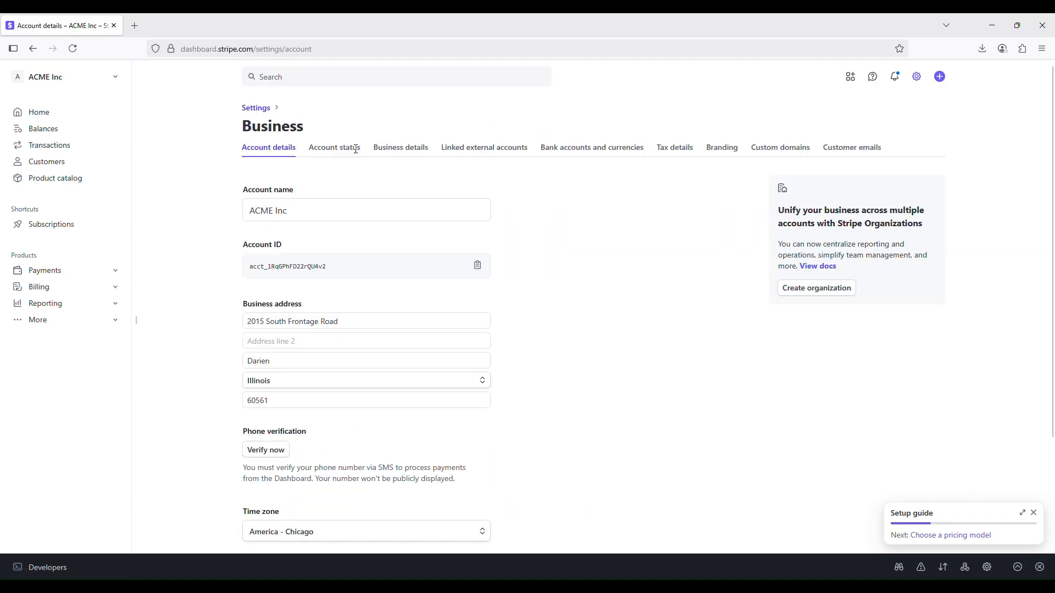
click(335, 148)
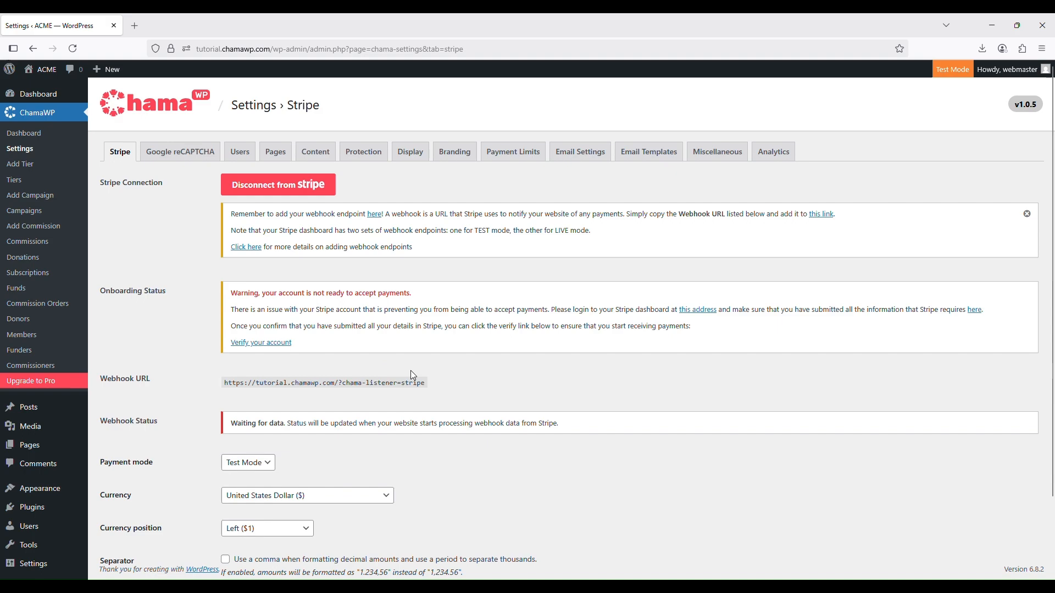
Examine the webhook URL, the payment mode options and the currency settings on ChamaWP's Stripe settings page
drag(426, 381, 181, 392)
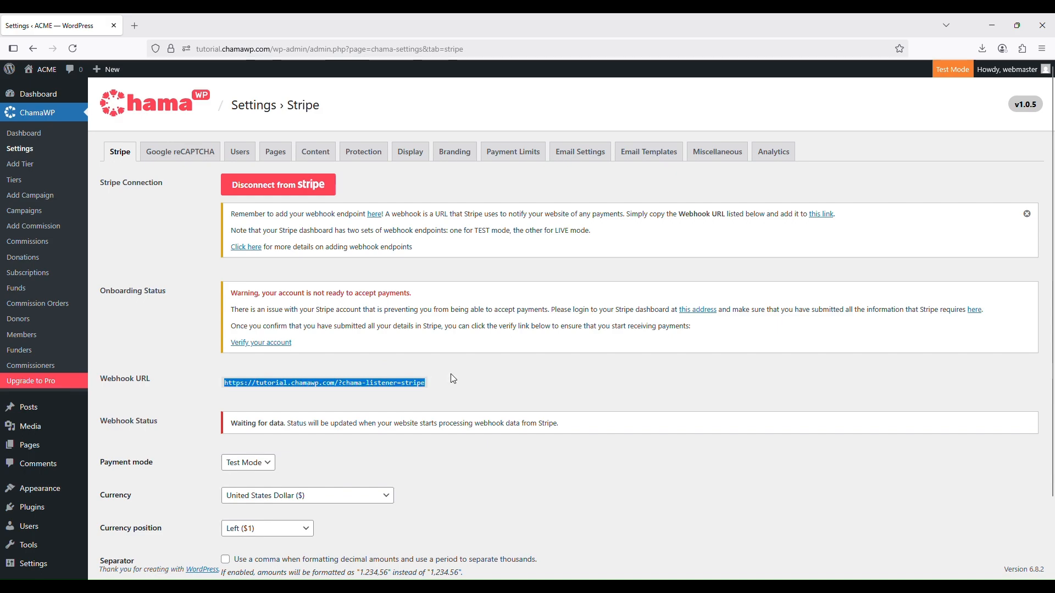
scroll(480, 365, down, 2)
scroll(486, 385, up, 2)
click(271, 463)
click(284, 456)
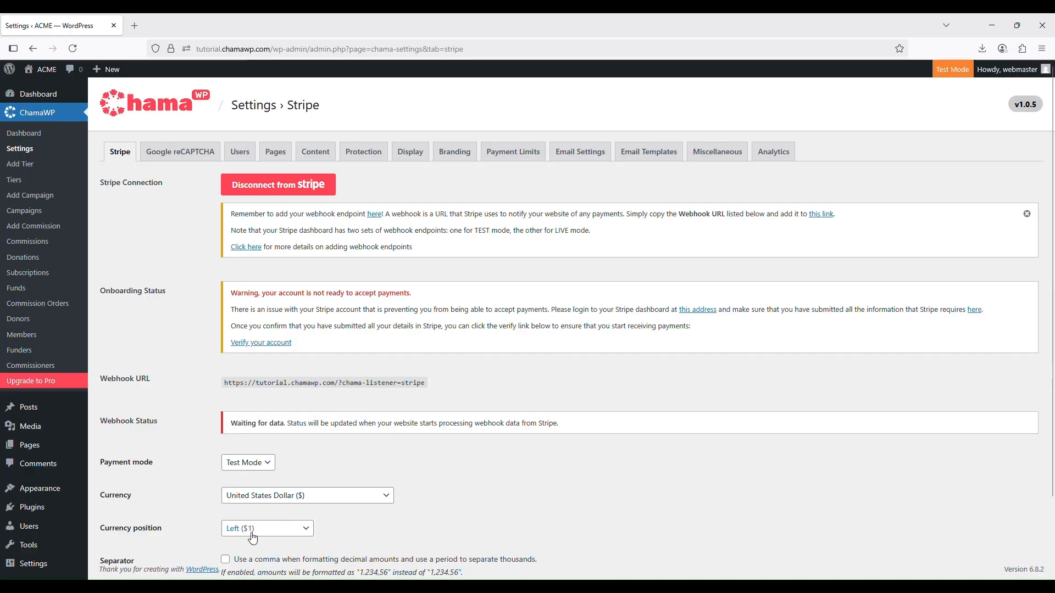
click(254, 467)
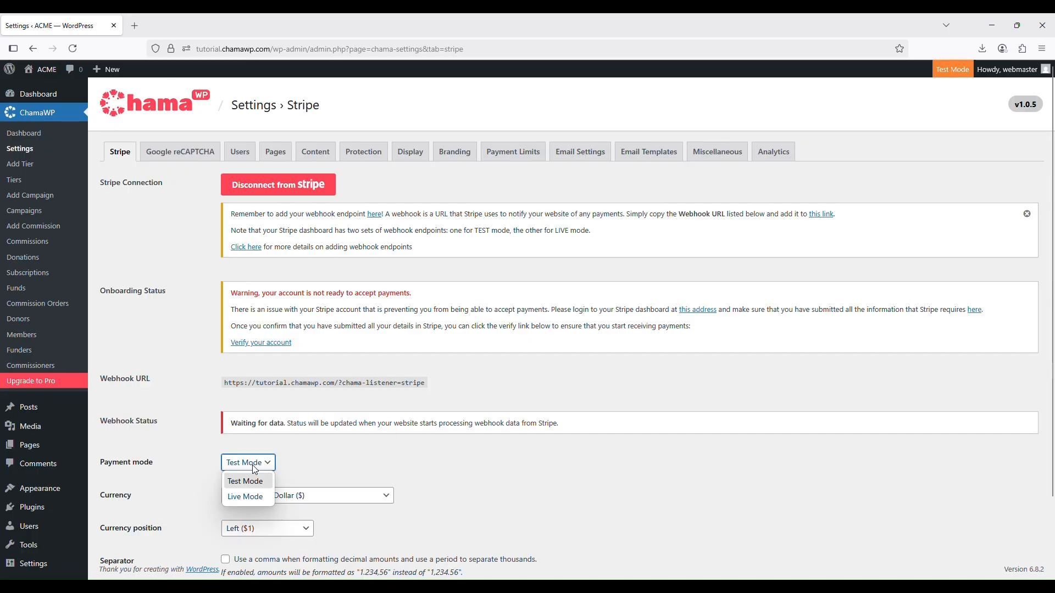
click(830, 336)
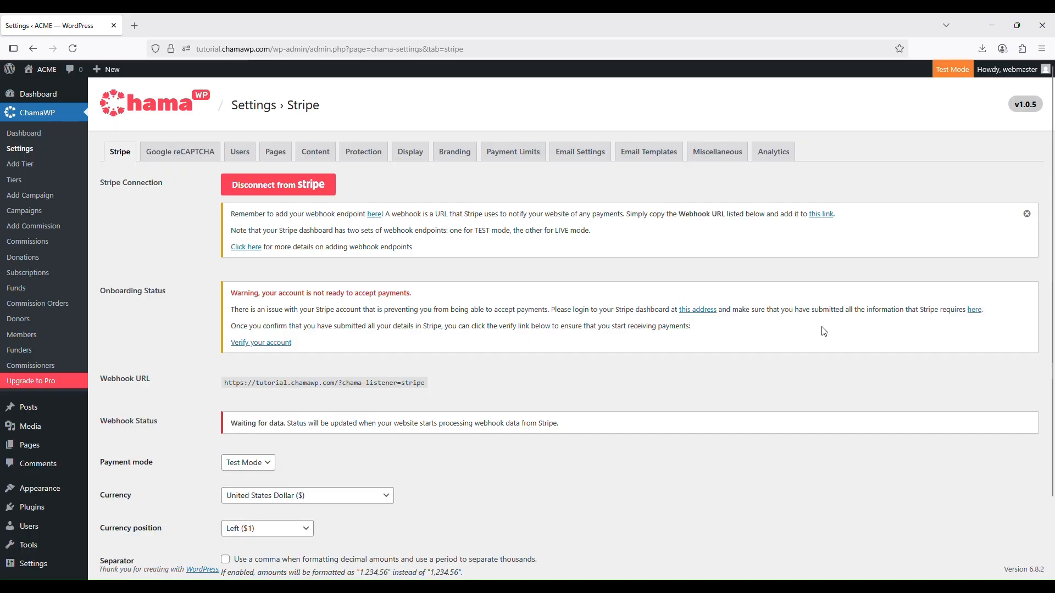
scroll(815, 358, down, 2)
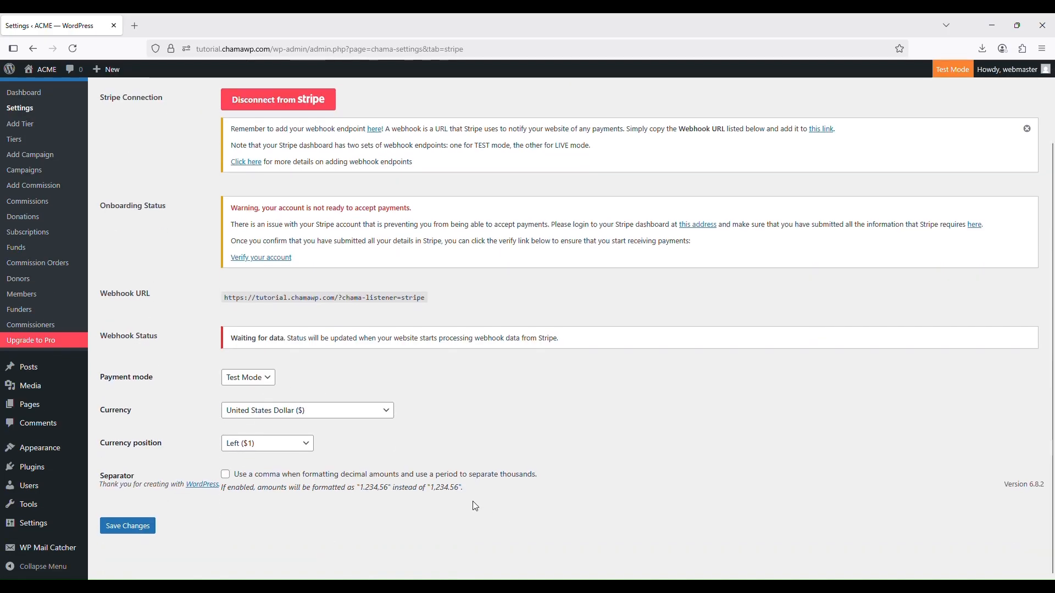
scroll(471, 501, up, 2)
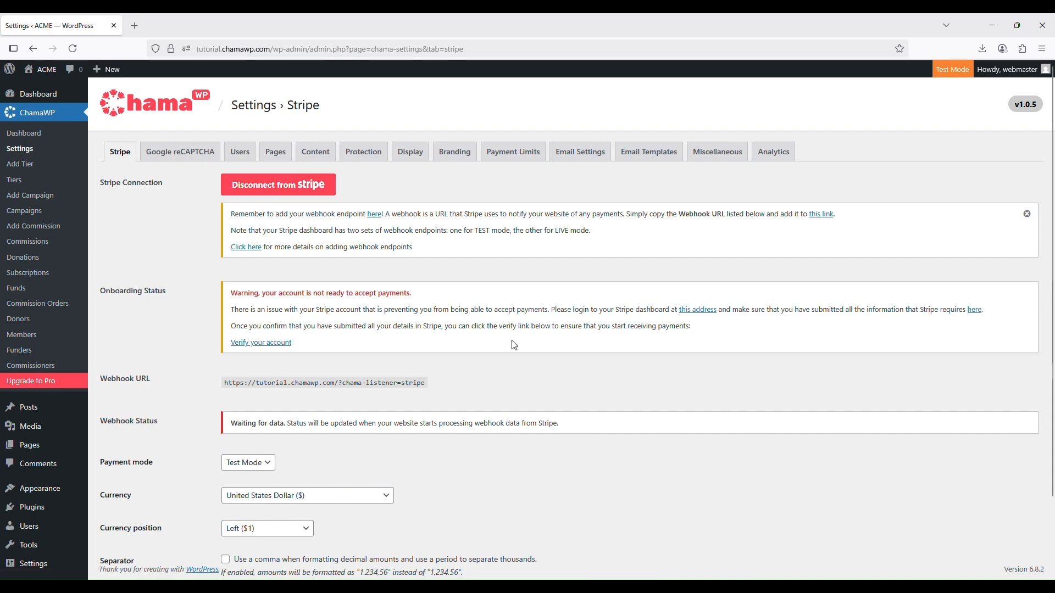
Try to switch to live payments by disconnecting Stripe, choosing Live Mode without saving, and reconnecting the ACME Inc account
scroll(452, 432, down, 3)
scroll(436, 412, up, 3)
click(296, 193)
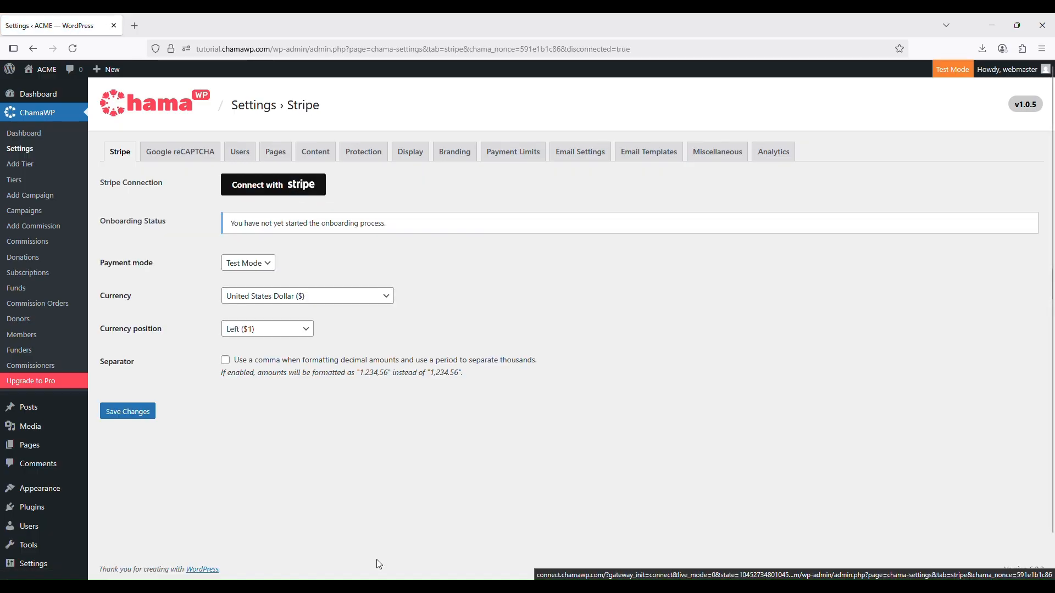
click(246, 264)
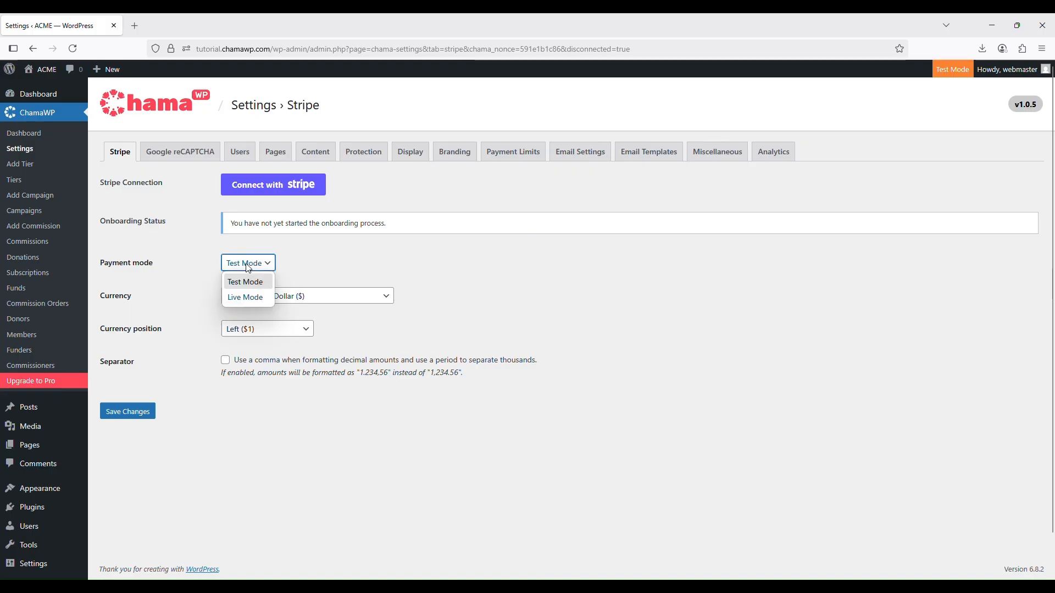
click(246, 298)
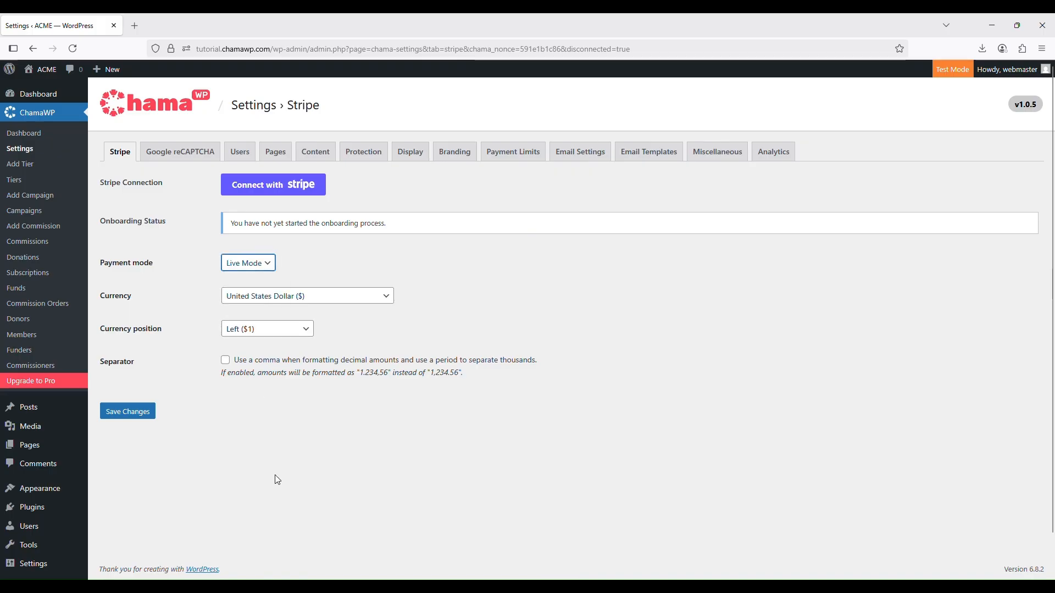
click(278, 189)
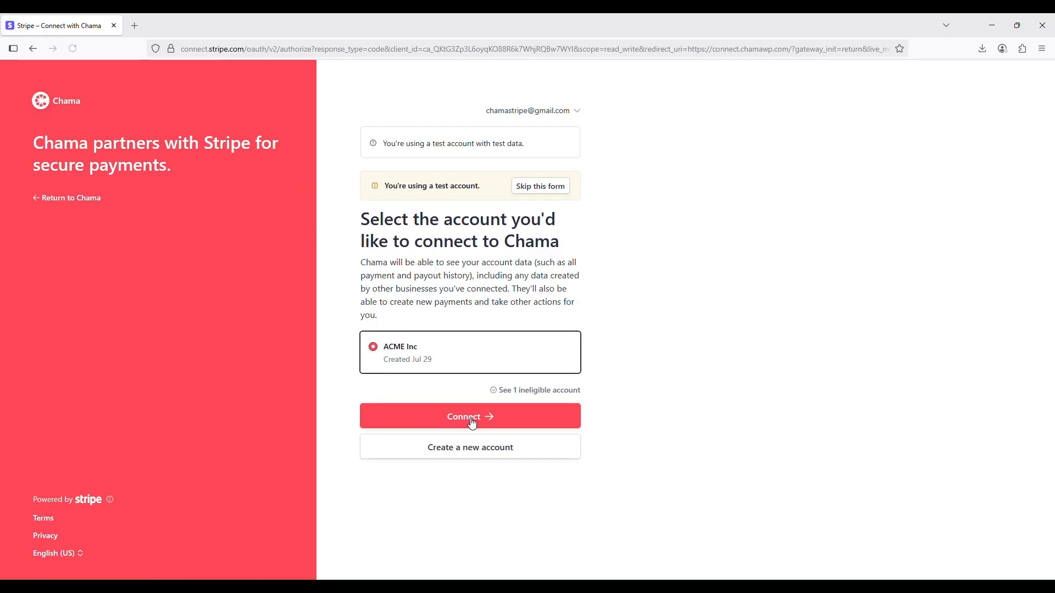
click(463, 417)
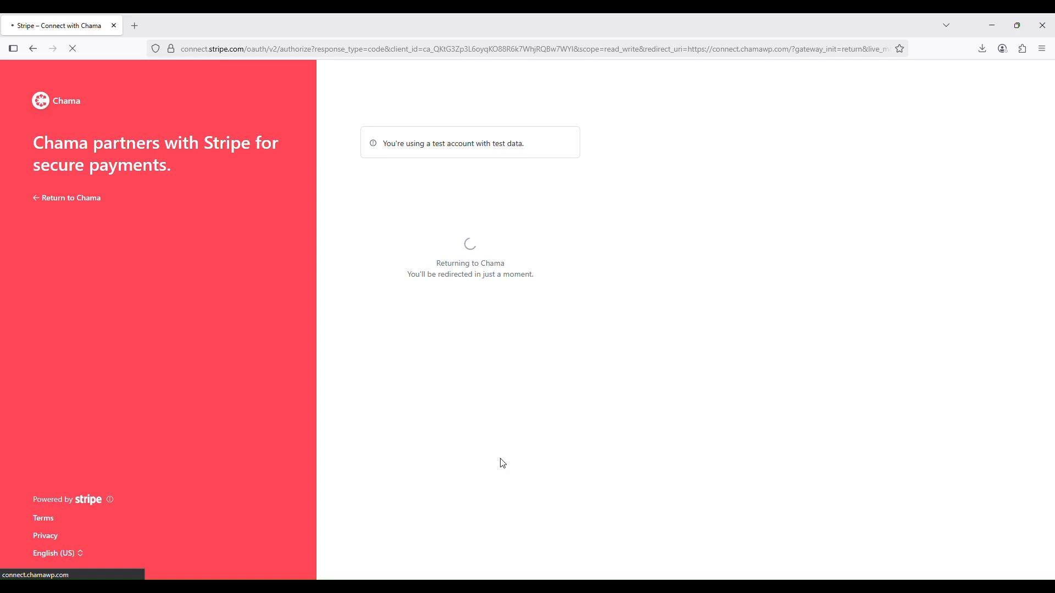
Check which payment mode is active on the Stripe settings page after reconnecting
scroll(503, 466, down, 3)
scroll(506, 468, up, 3)
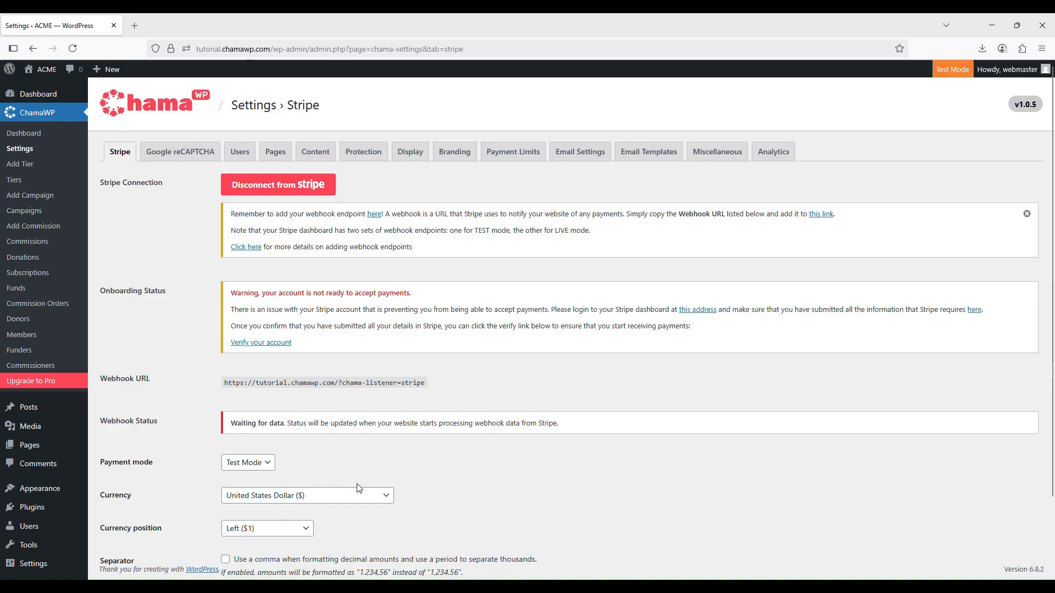
scroll(360, 488, down, 3)
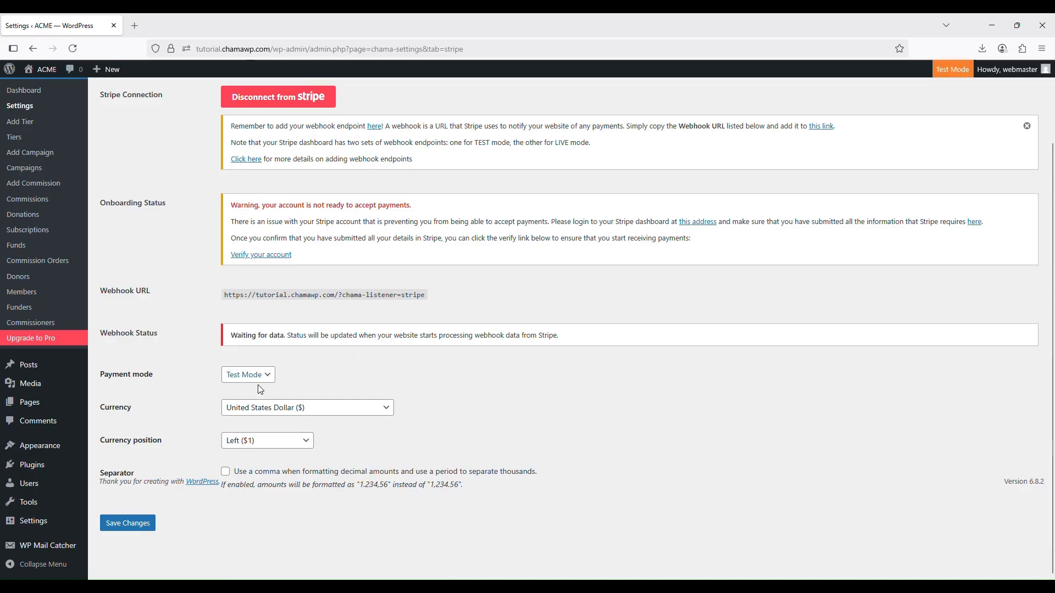
scroll(378, 438, up, 3)
scroll(379, 436, down, 3)
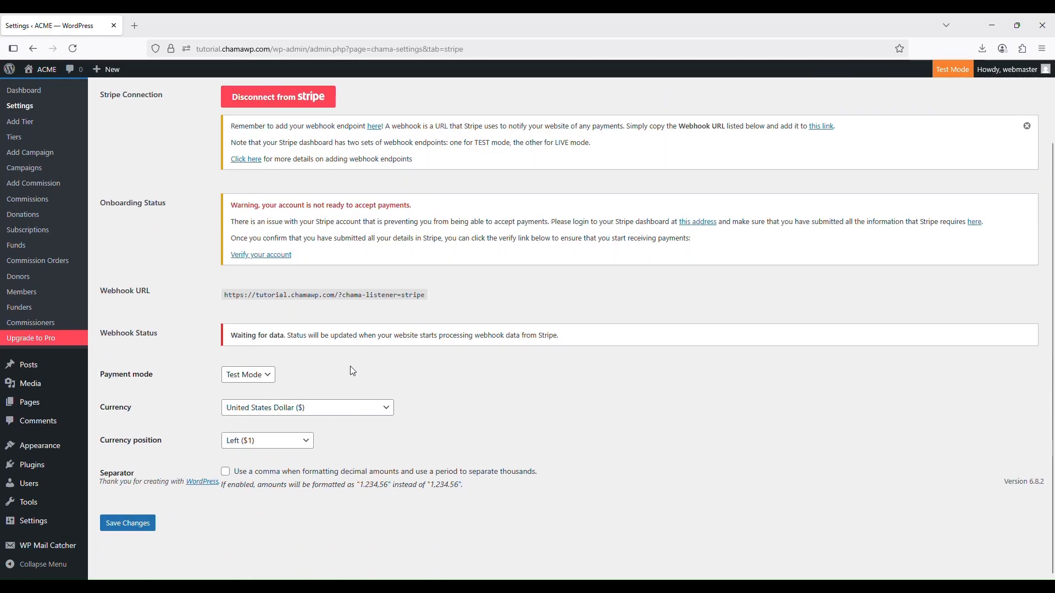
click(271, 378)
click(413, 325)
click(413, 324)
scroll(422, 424, up, 3)
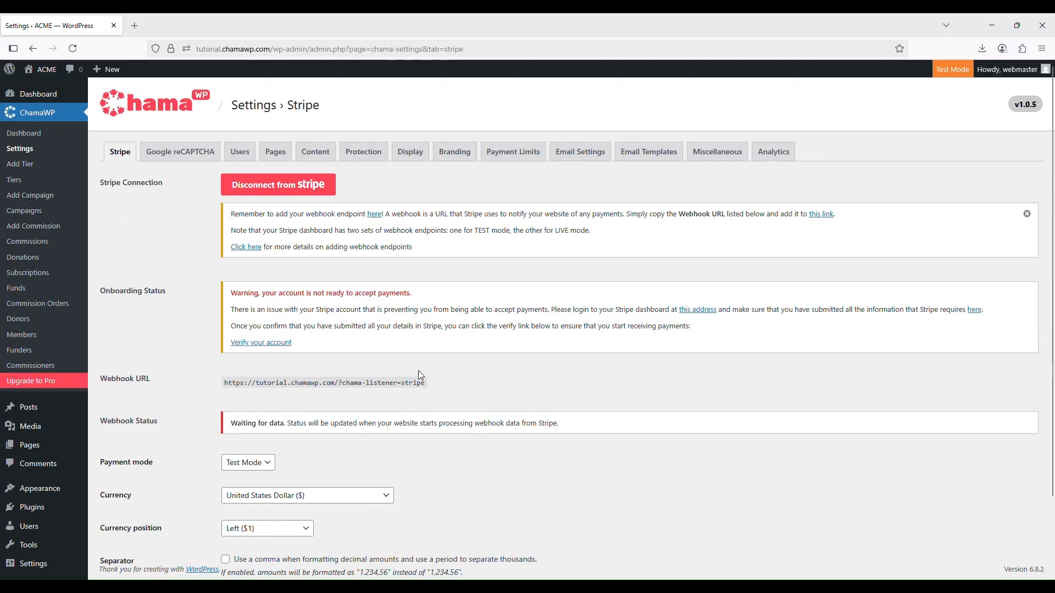
Disconnect ChamaWP from Stripe, set the payment mode to Live Mode and save the changes
click(290, 189)
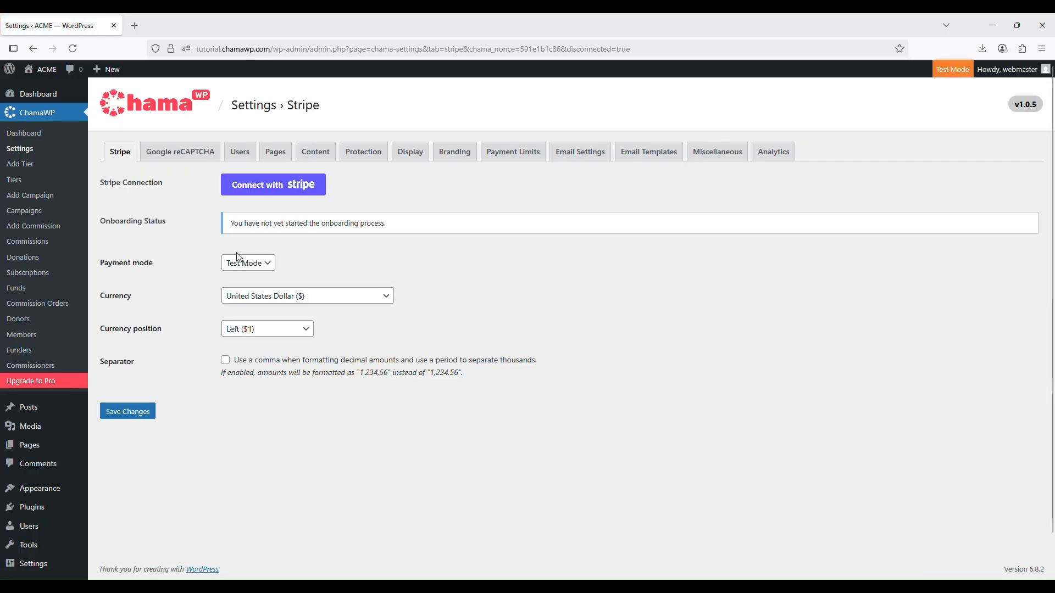
click(240, 263)
click(244, 301)
click(113, 413)
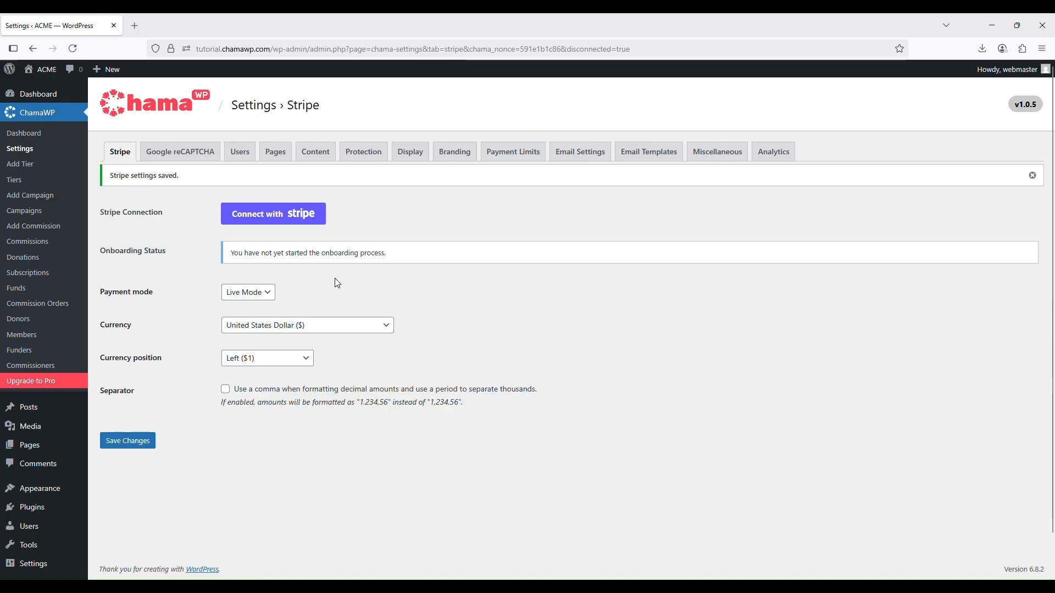
Connect the ACME Inc Stripe account to ChamaWP in live mode and review the Stripe settings
click(308, 215)
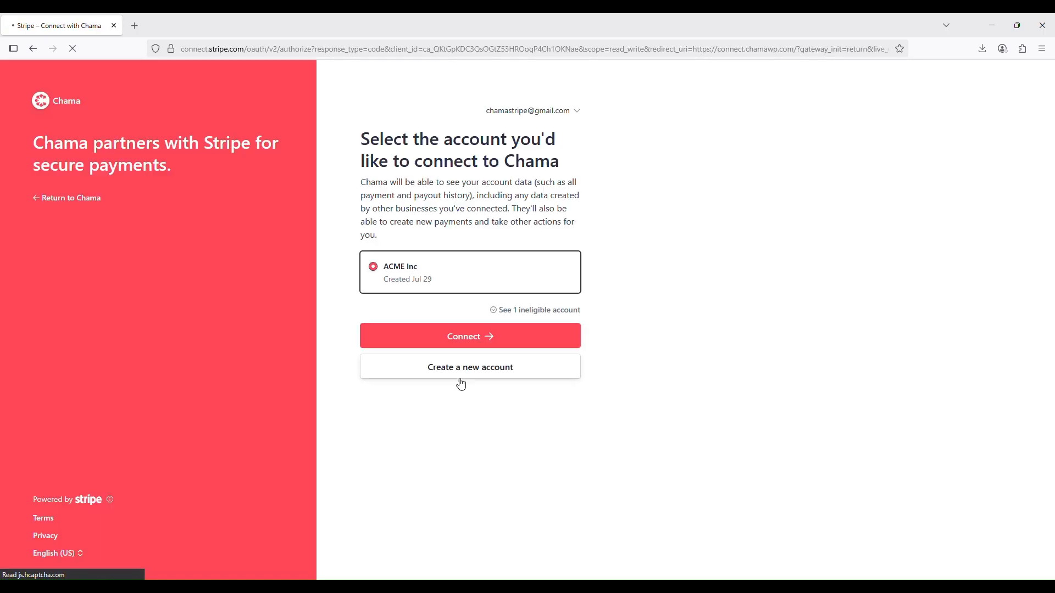
click(459, 341)
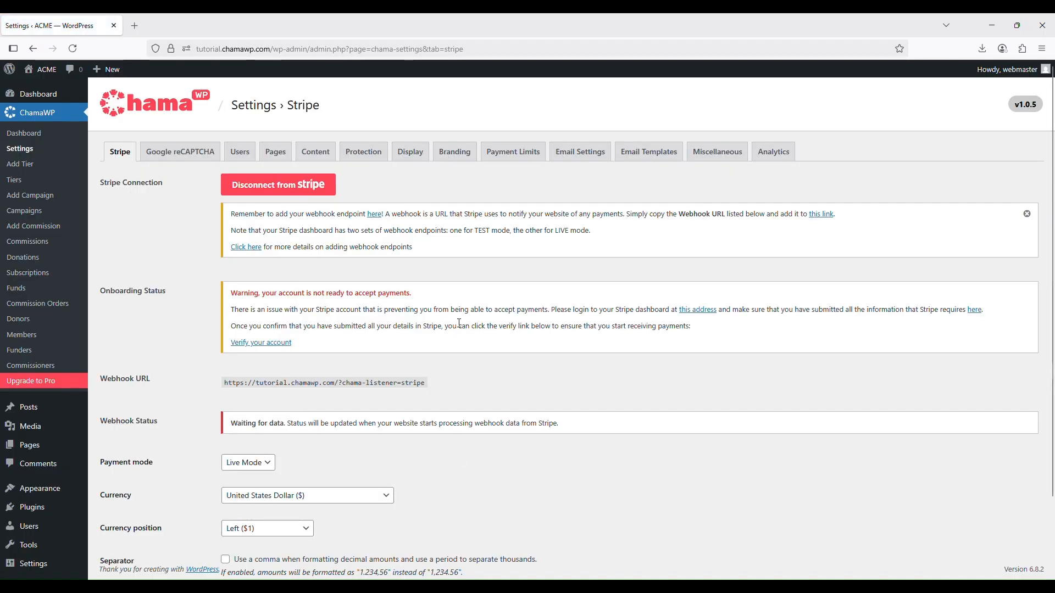
scroll(348, 437, down, 2)
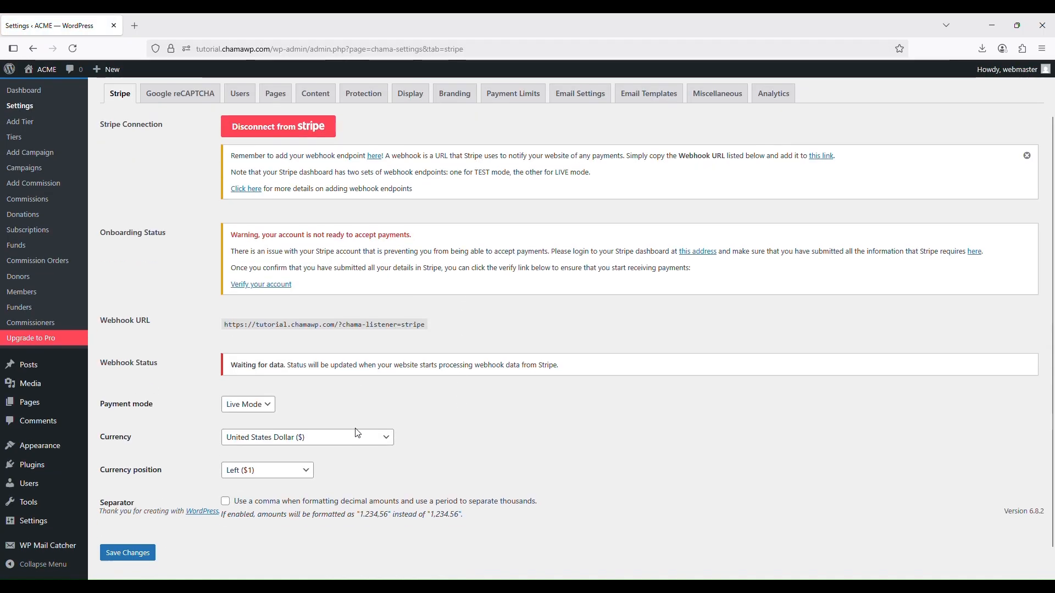
scroll(356, 426, up, 2)
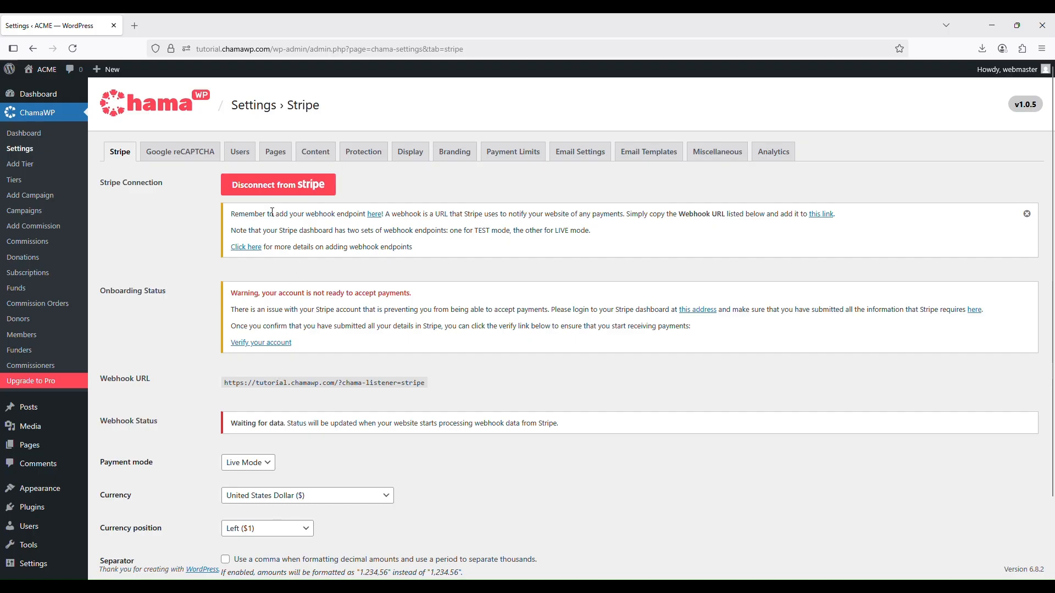
scroll(253, 304, down, 3)
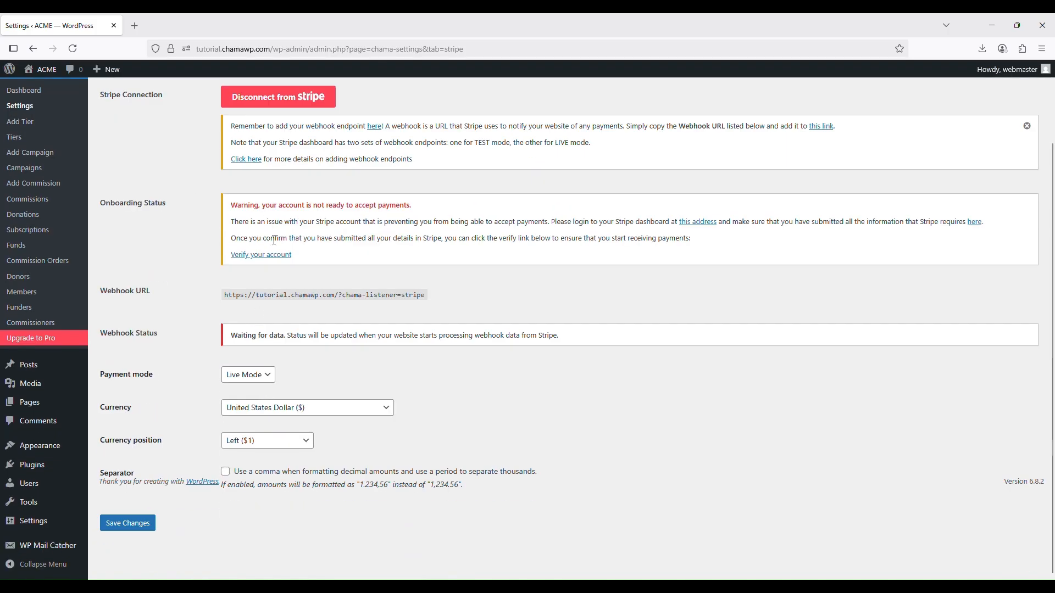
scroll(271, 228, up, 3)
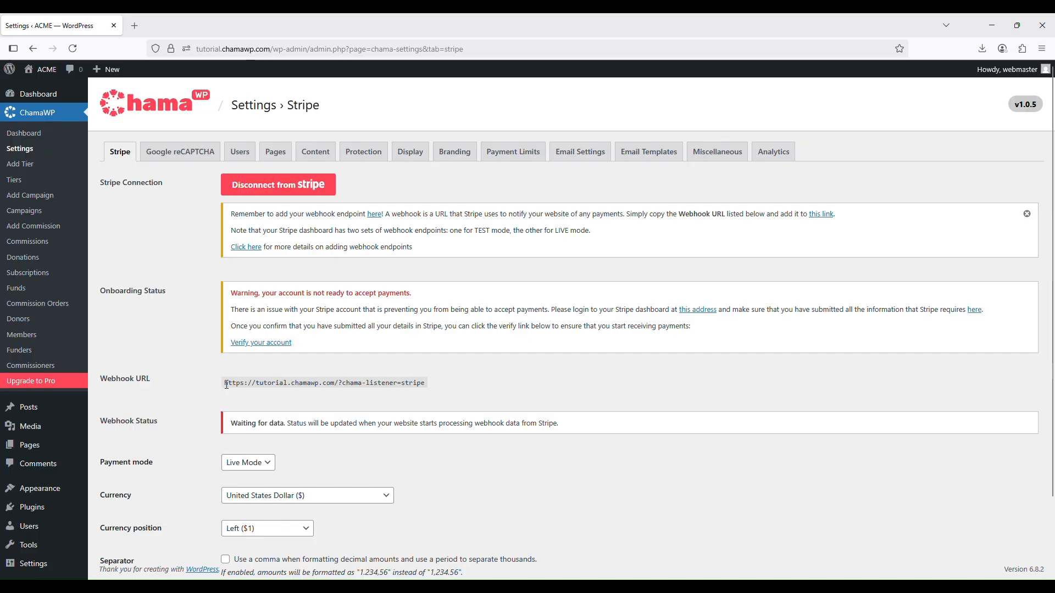
drag(228, 383, 424, 387)
right_click(394, 379)
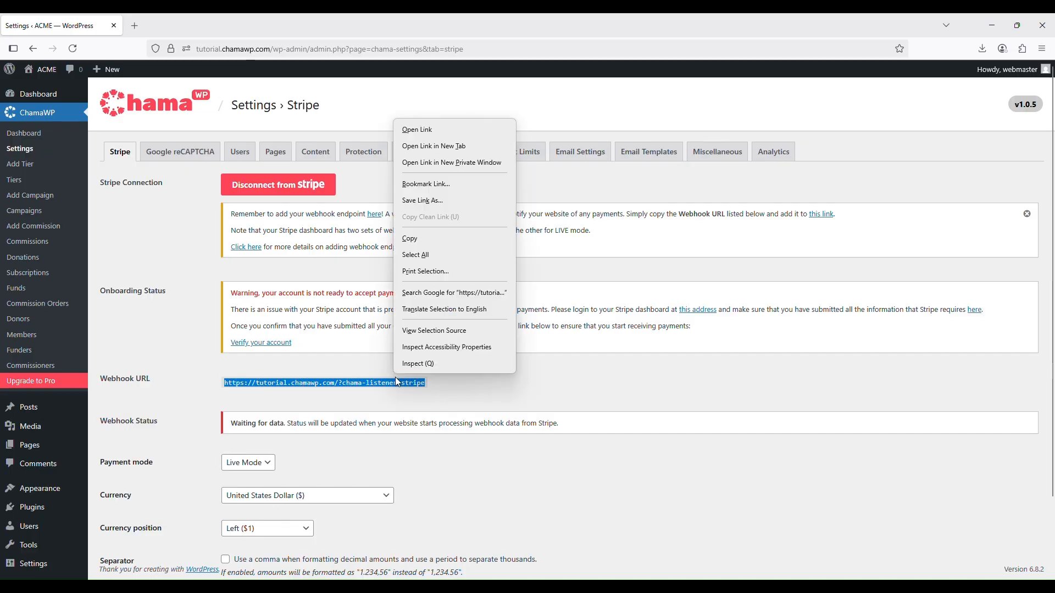
click(418, 238)
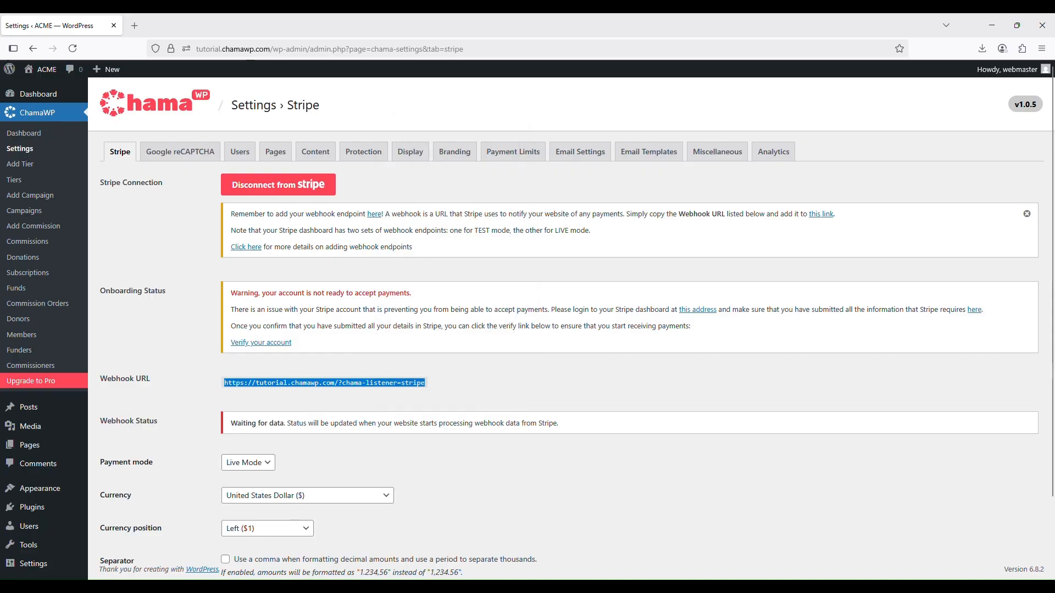
click(922, 347)
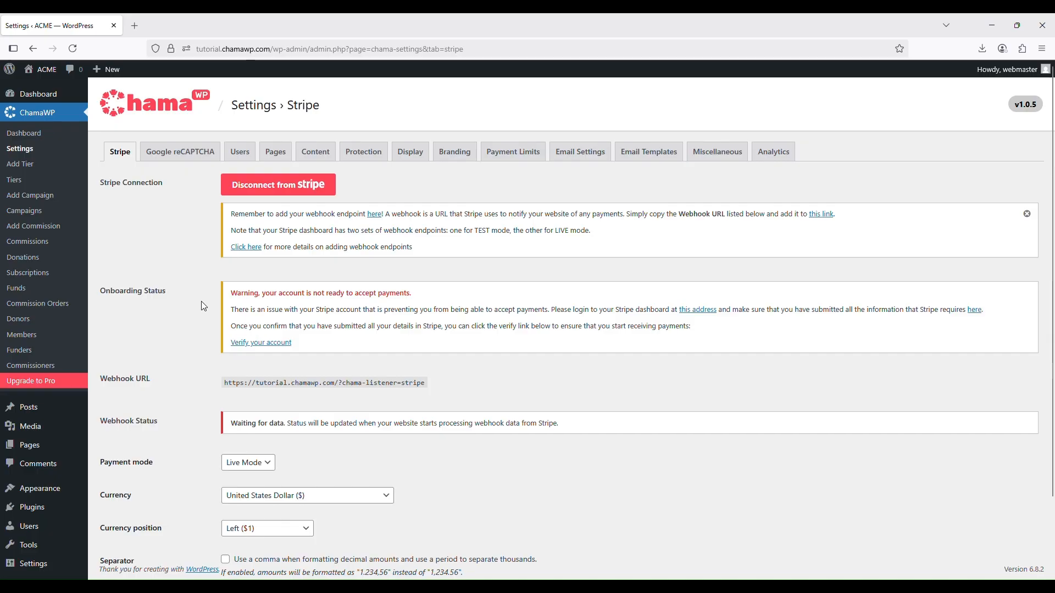
Switch to the ChamaWP documentation and examine the webhook endpoint instructions and the list of required Stripe events
mouse_move(614, 590)
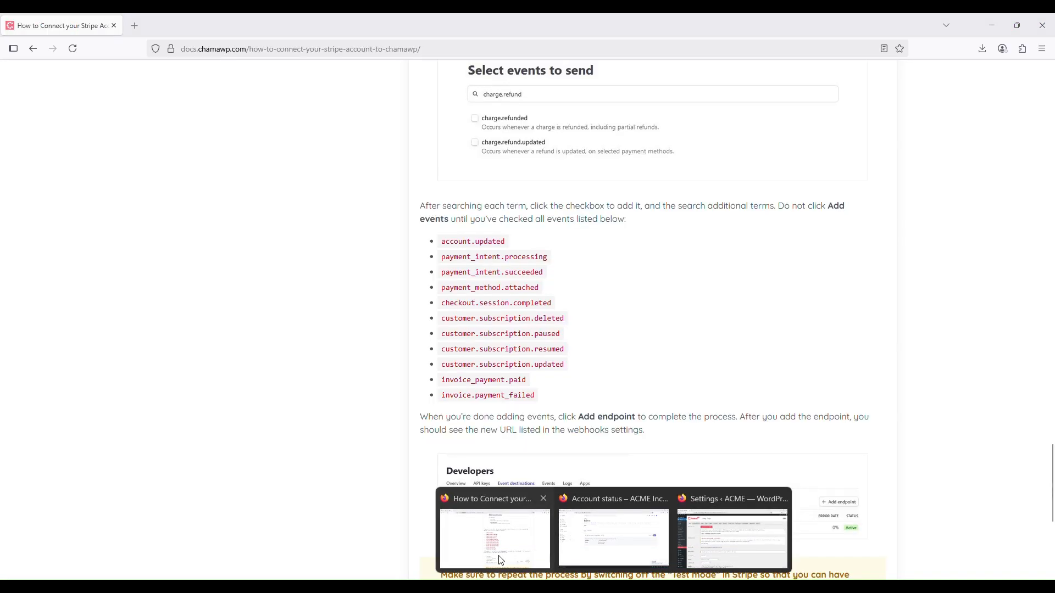
click(498, 559)
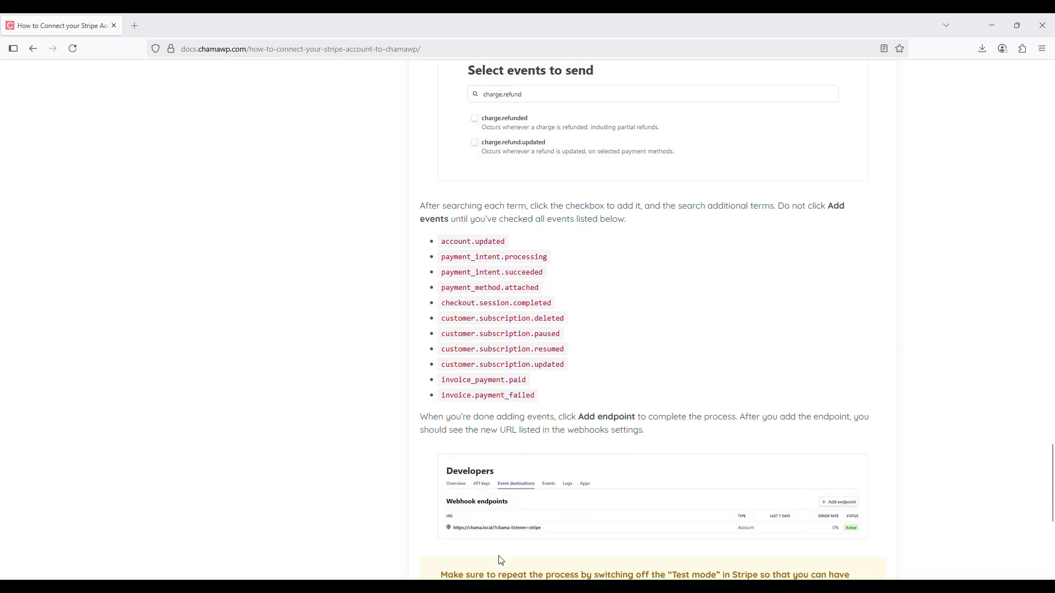
scroll(648, 441, up, 15)
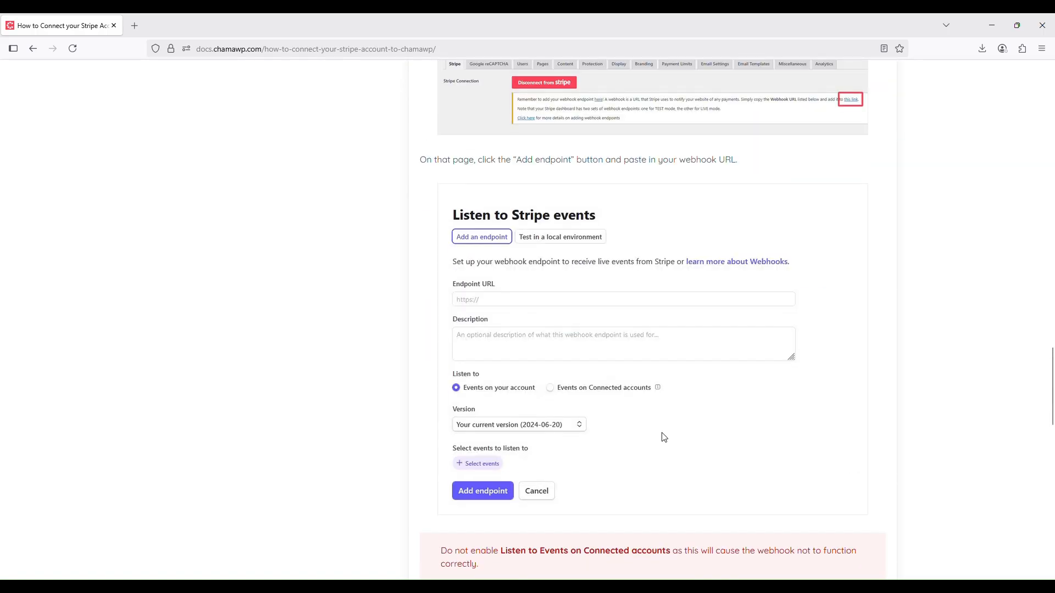
scroll(664, 437, down, 14)
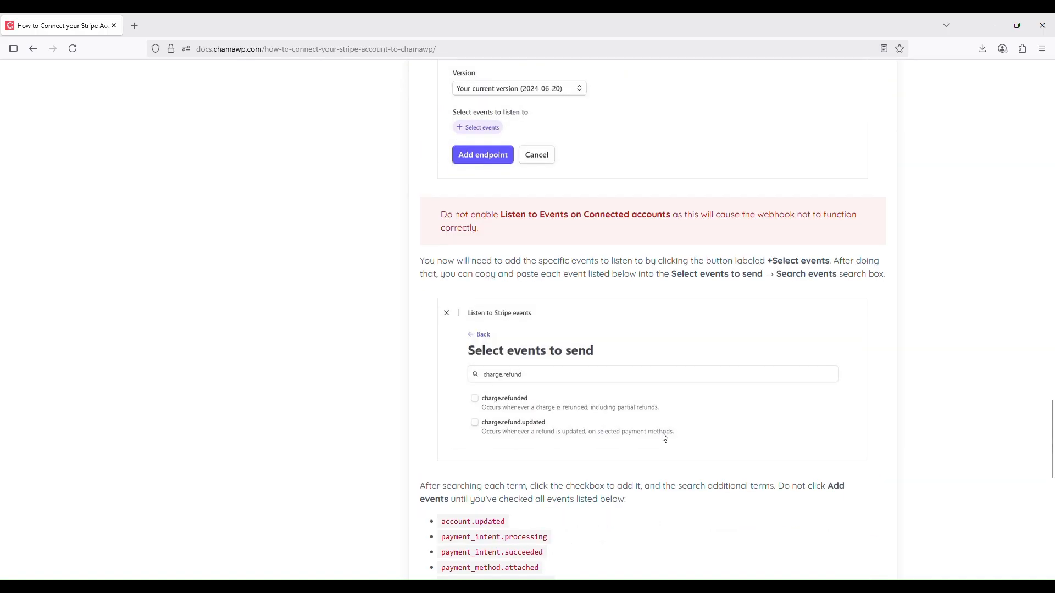
scroll(663, 437, down, 2)
drag(548, 342, 435, 193)
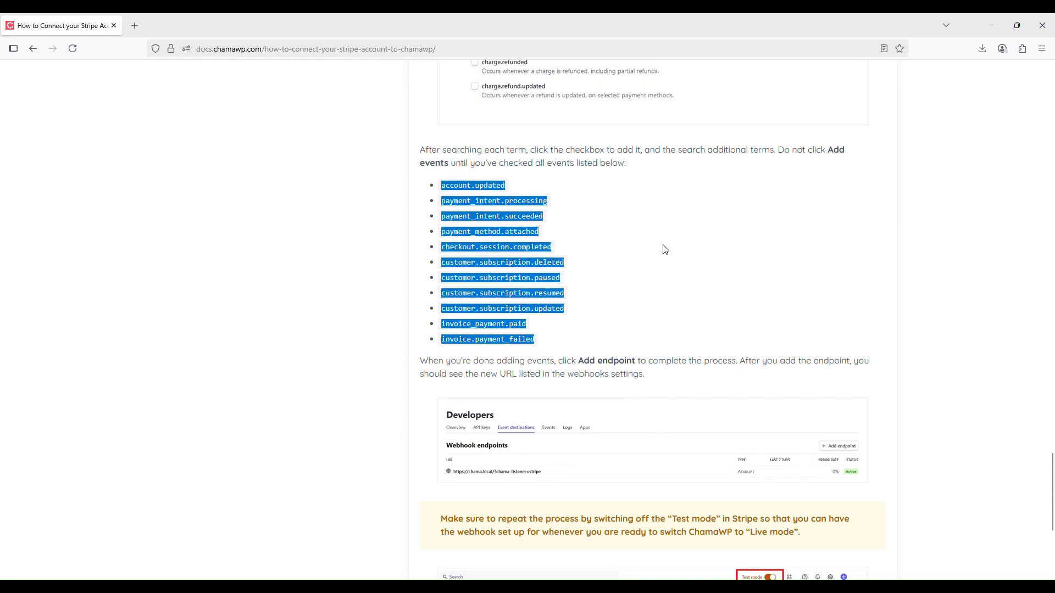
click(629, 282)
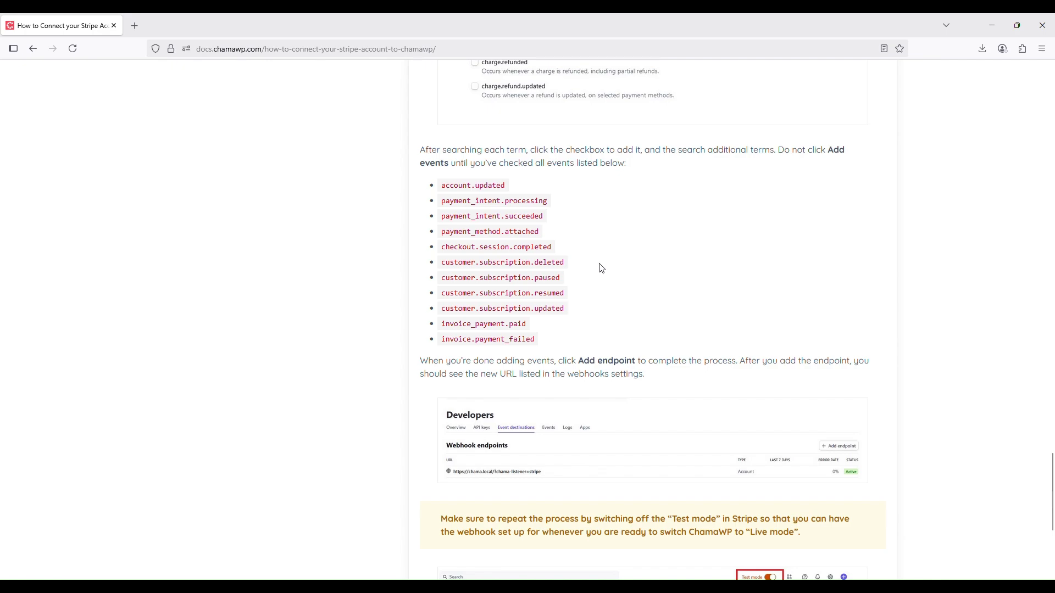
Switch to the Stripe dashboard, search for Webhooks and start adding a new event destination
mouse_move(614, 587)
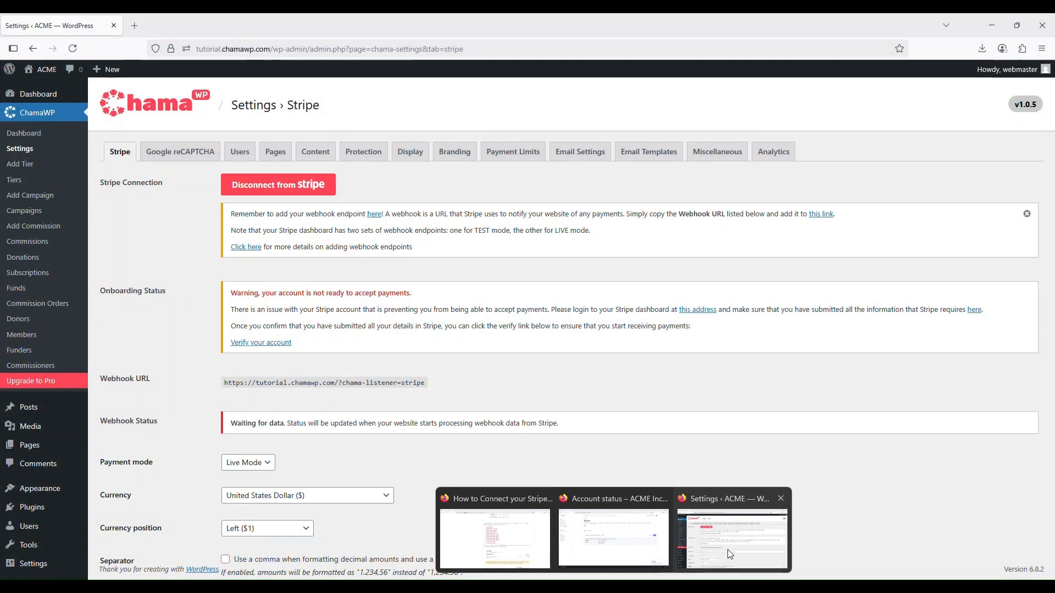
click(729, 554)
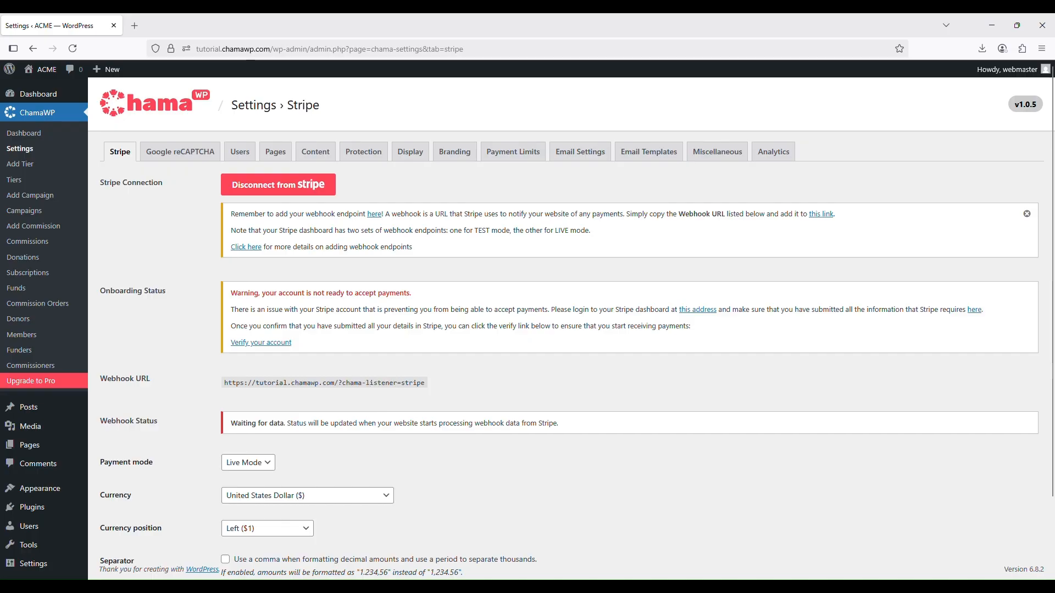
mouse_move(614, 587)
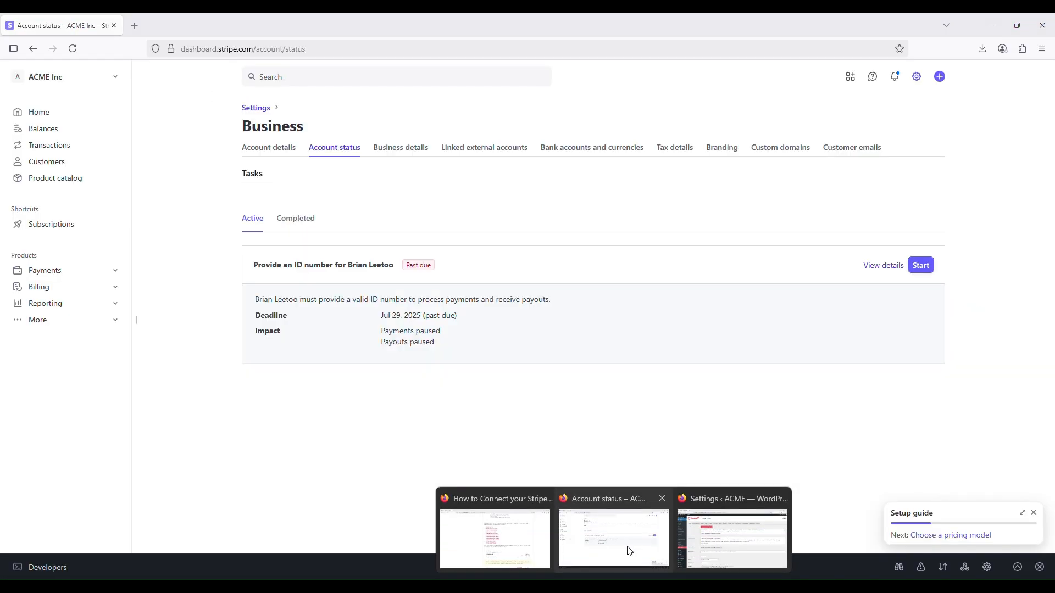
click(630, 551)
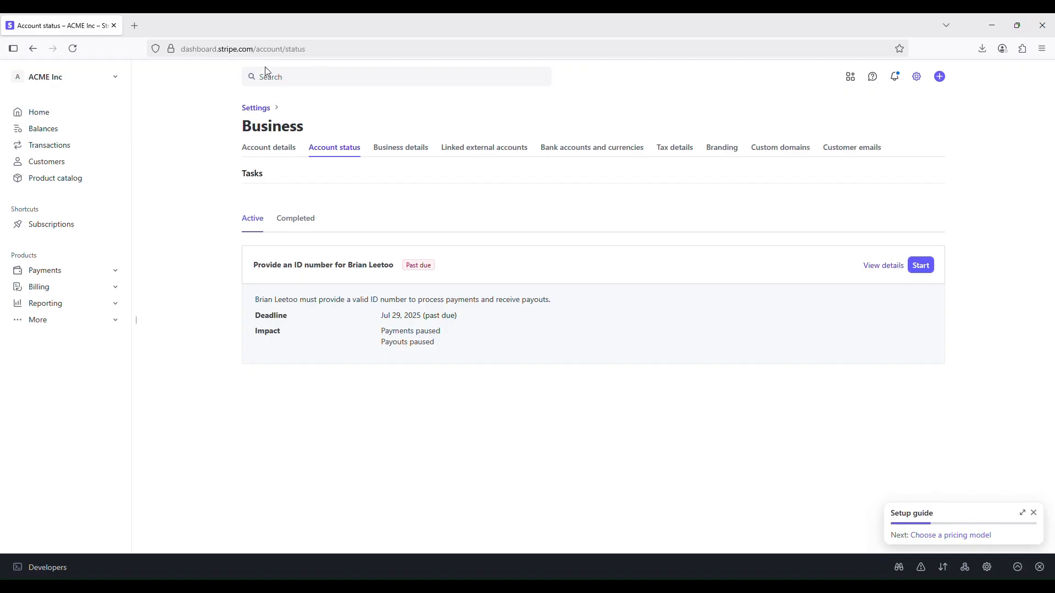
click(338, 76)
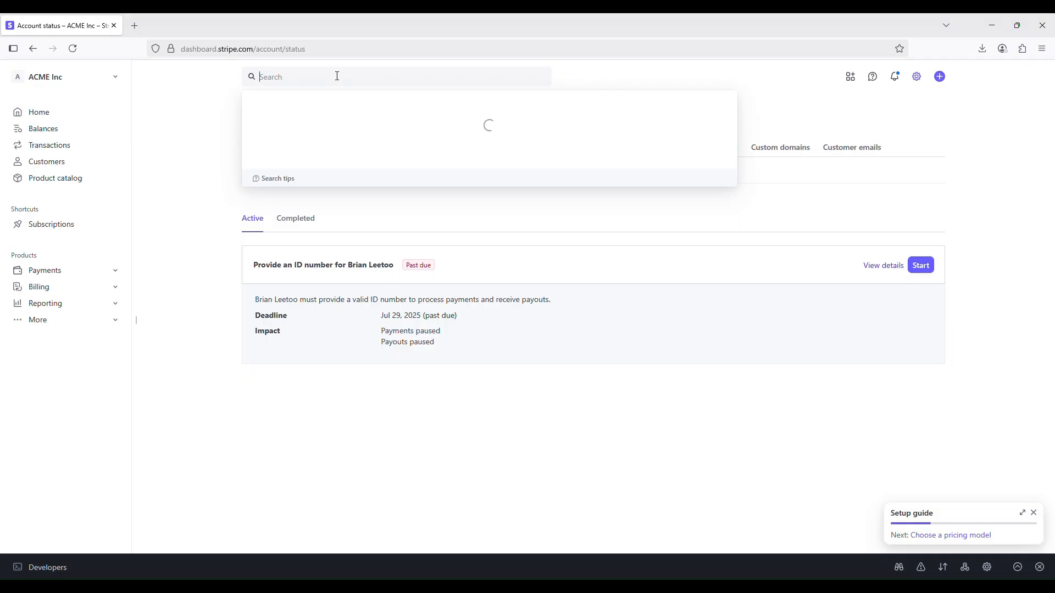
text(Web)
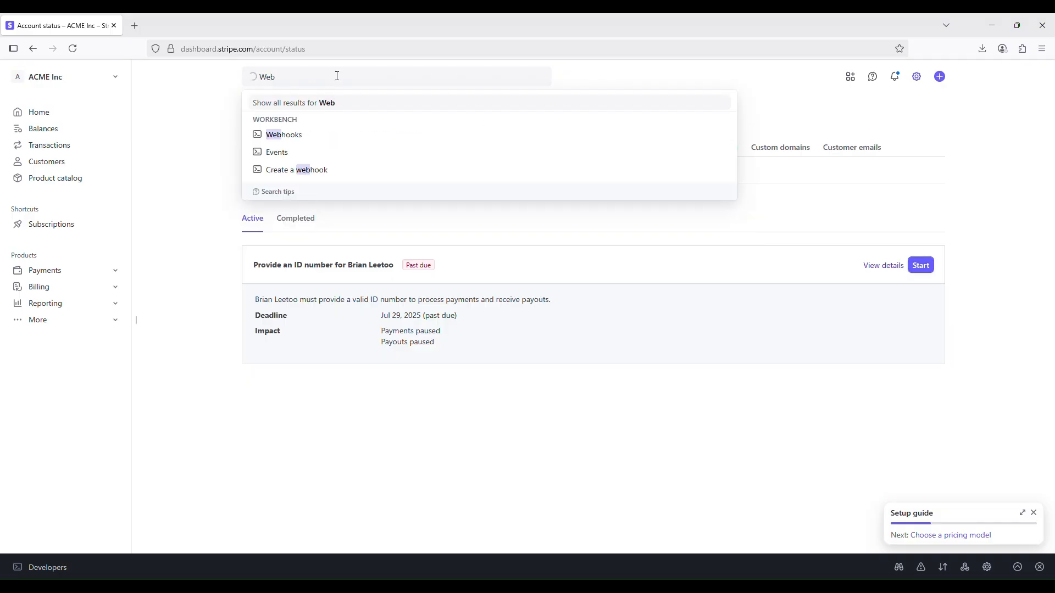
click(293, 135)
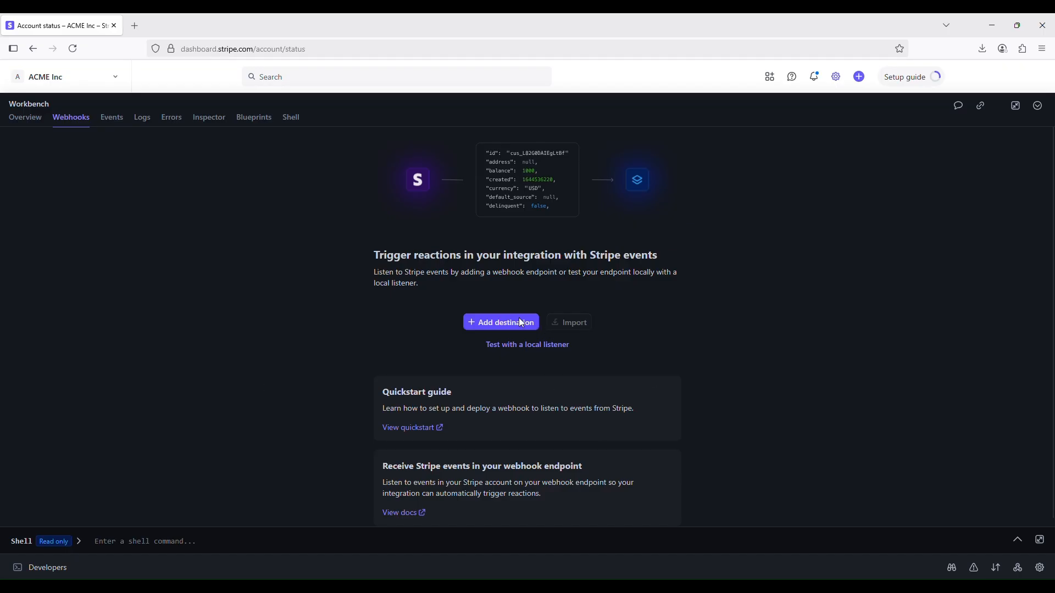
click(496, 322)
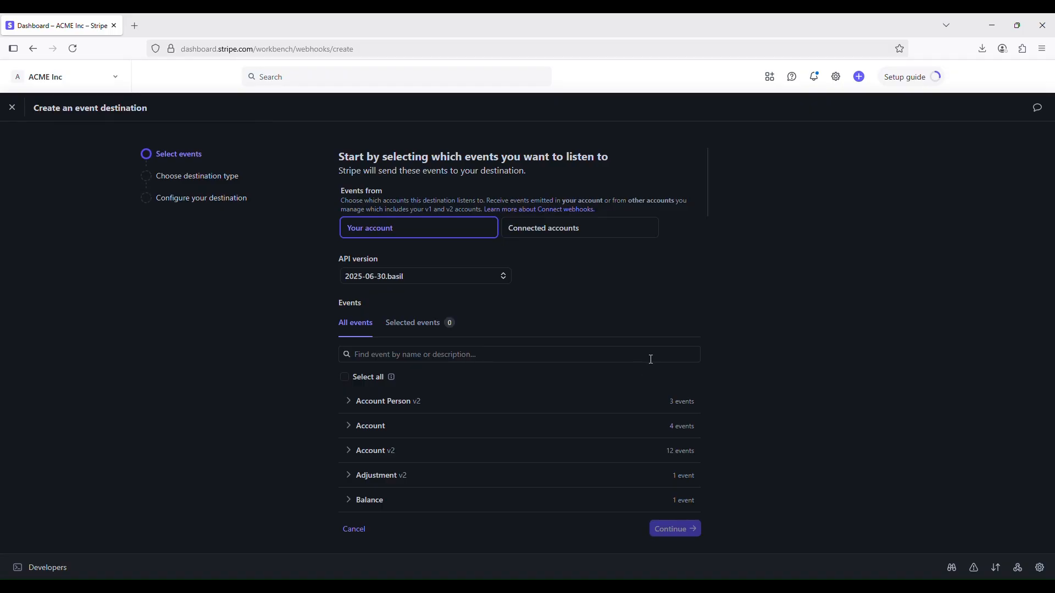
Select the account.updated event in the Account group for the new destination, following the documentation's event list
scroll(655, 365, down, 1)
scroll(655, 366, up, 1)
scroll(414, 362, down, 2)
mouse_move(614, 590)
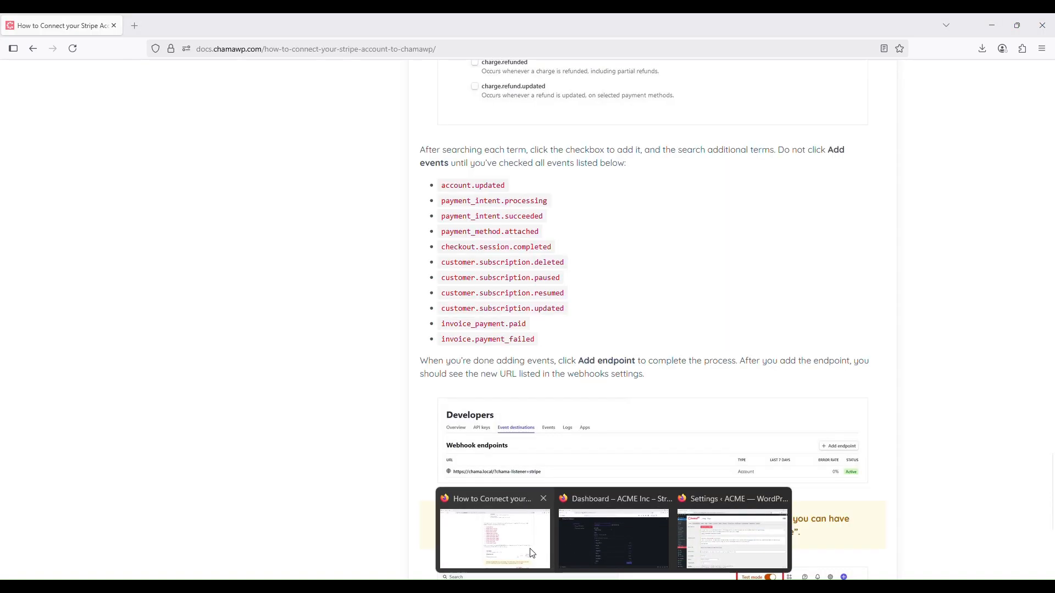
click(531, 553)
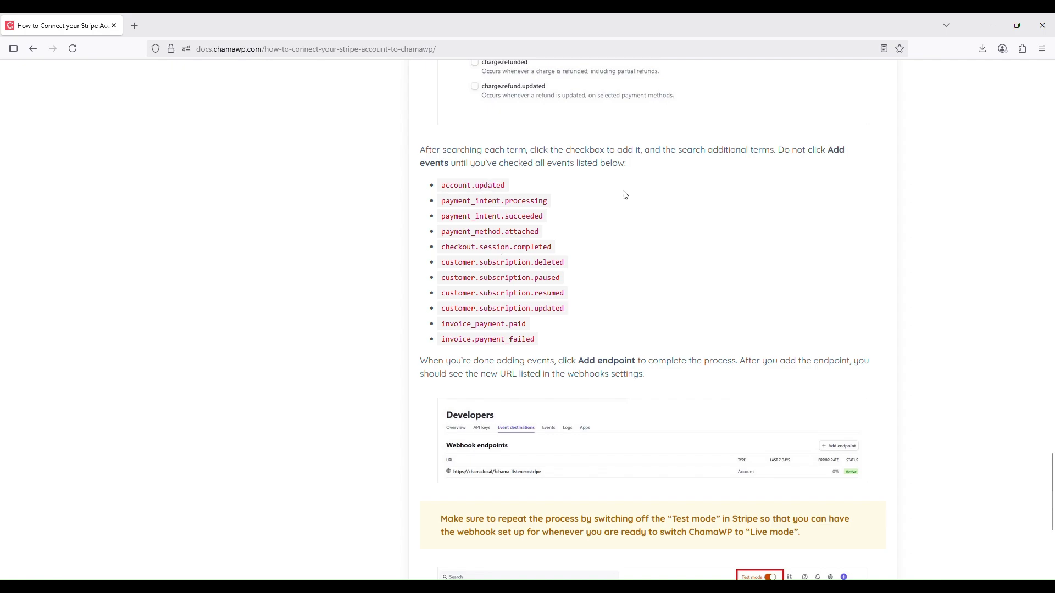
key(alt+Tab)
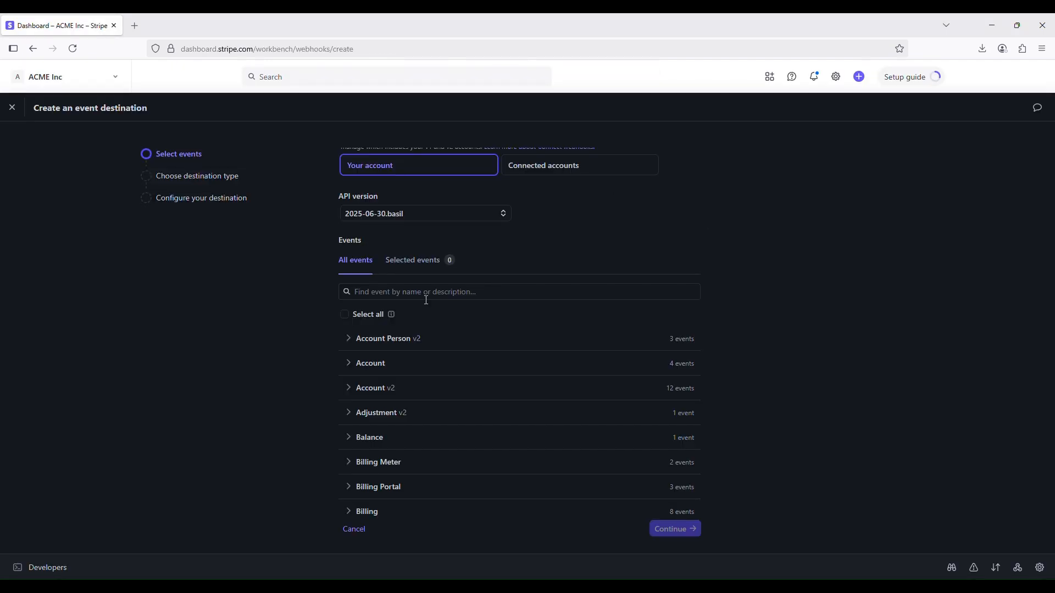
click(383, 366)
scroll(532, 401, down, 1)
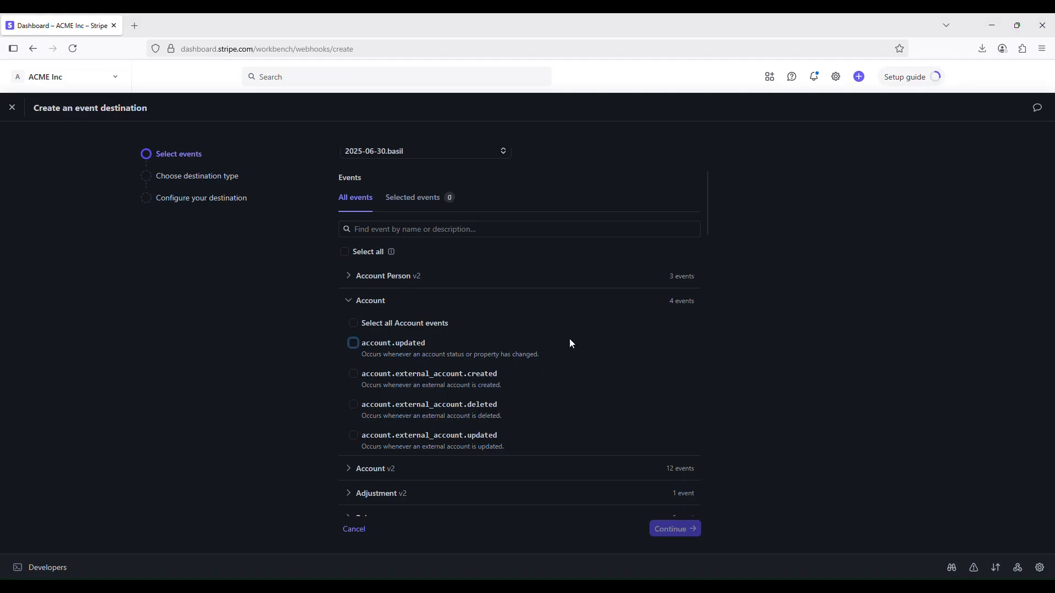
click(353, 343)
scroll(602, 347, down, 3)
Check the documentation's event list and select payment_intent.succeeded in the Payment Intent group of the Stripe destination
key(alt+Tab)
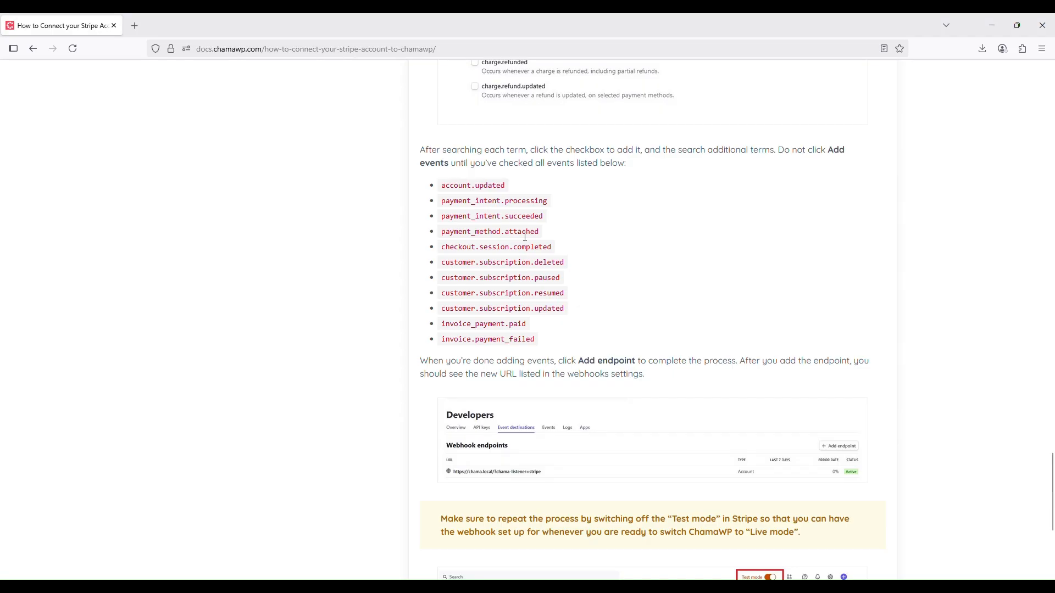
key(alt+Tab)
scroll(410, 427, down, 8)
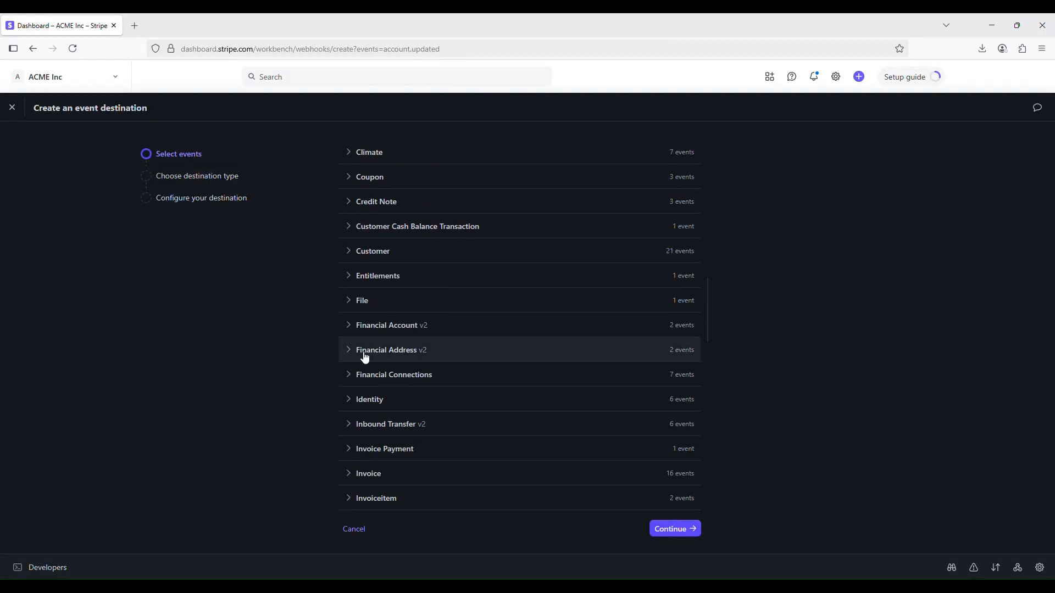
scroll(395, 330, down, 5)
scroll(395, 333, down, 2)
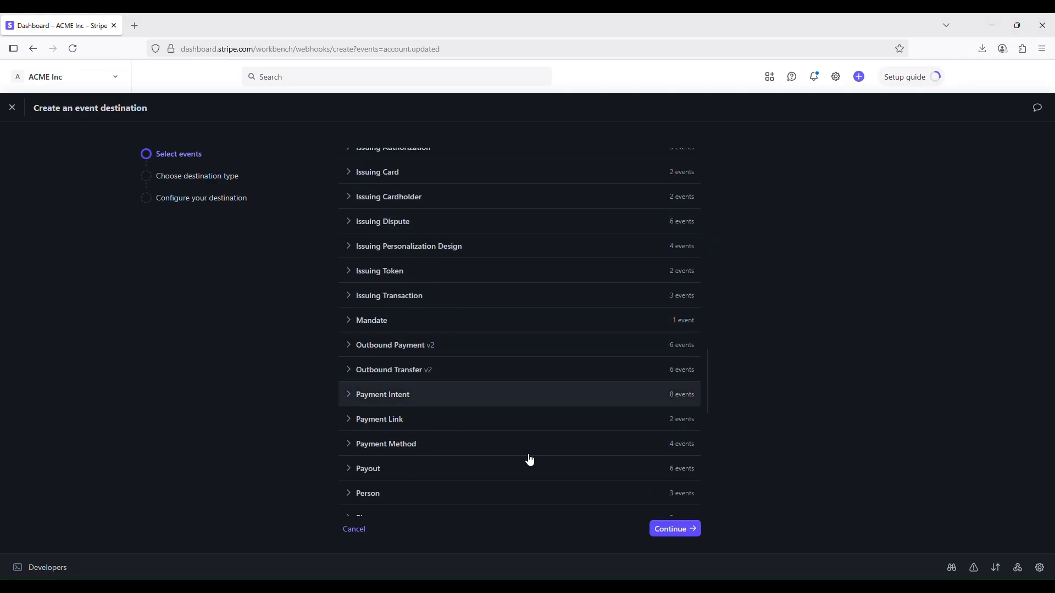
click(385, 394)
scroll(512, 419, down, 2)
scroll(515, 424, down, 3)
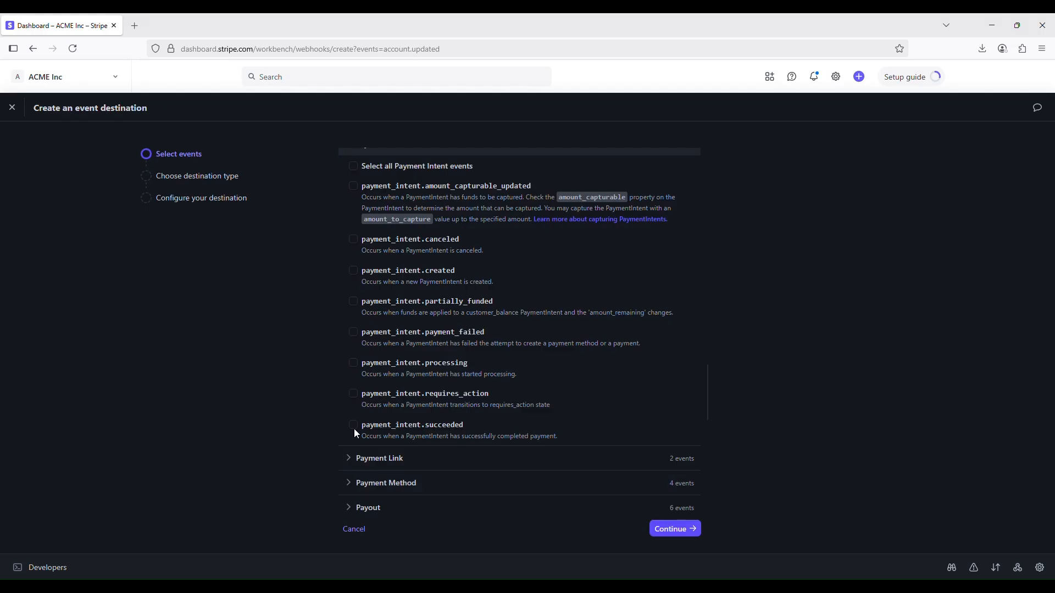
click(354, 432)
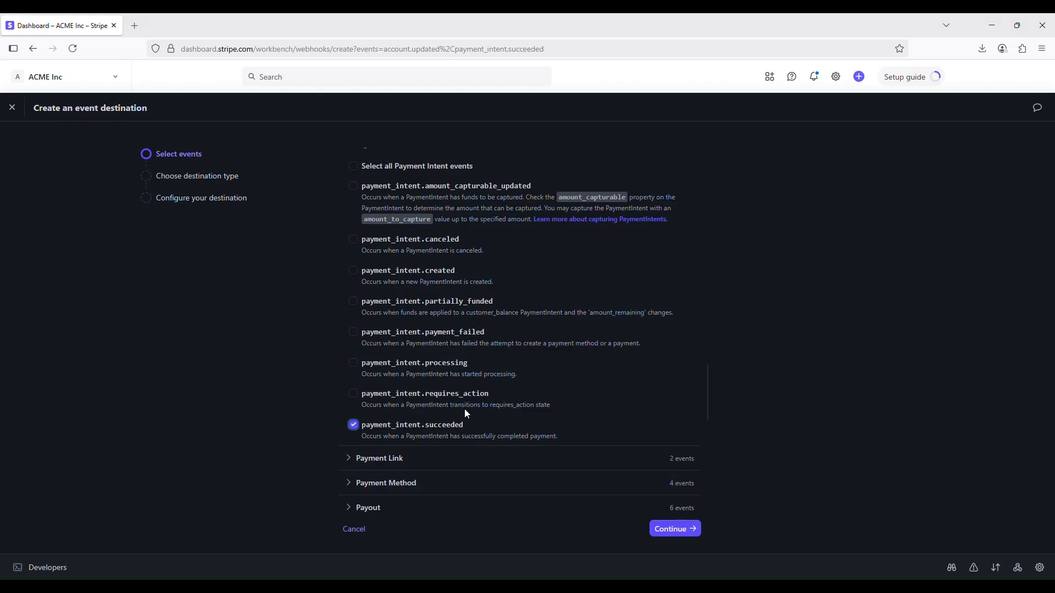
Recheck the required events in the documentation and add payment_intent.processing to the destination's selected events
key(alt+Tab)
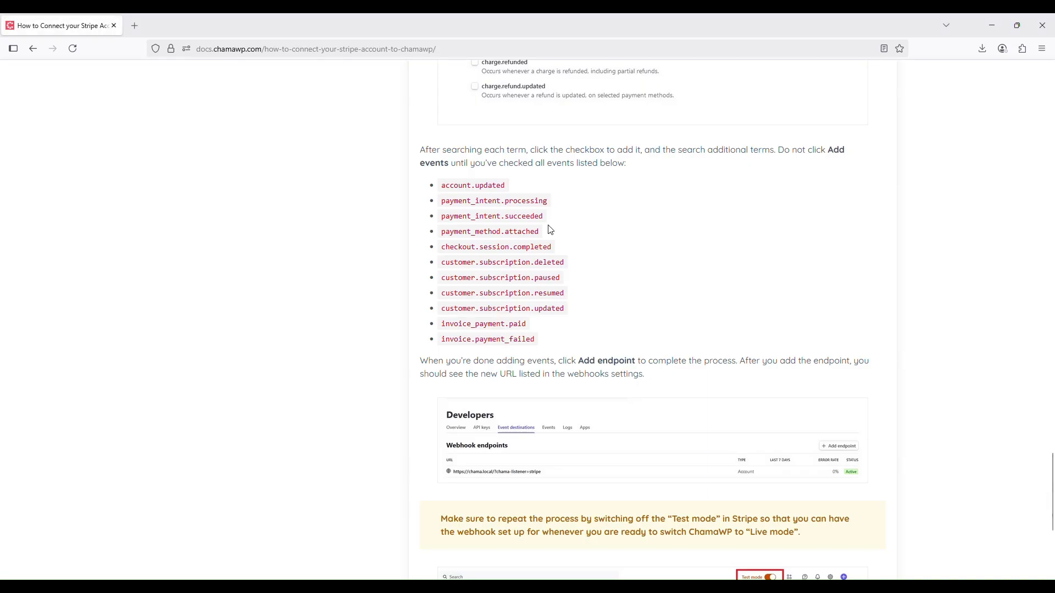
key(alt+Tab)
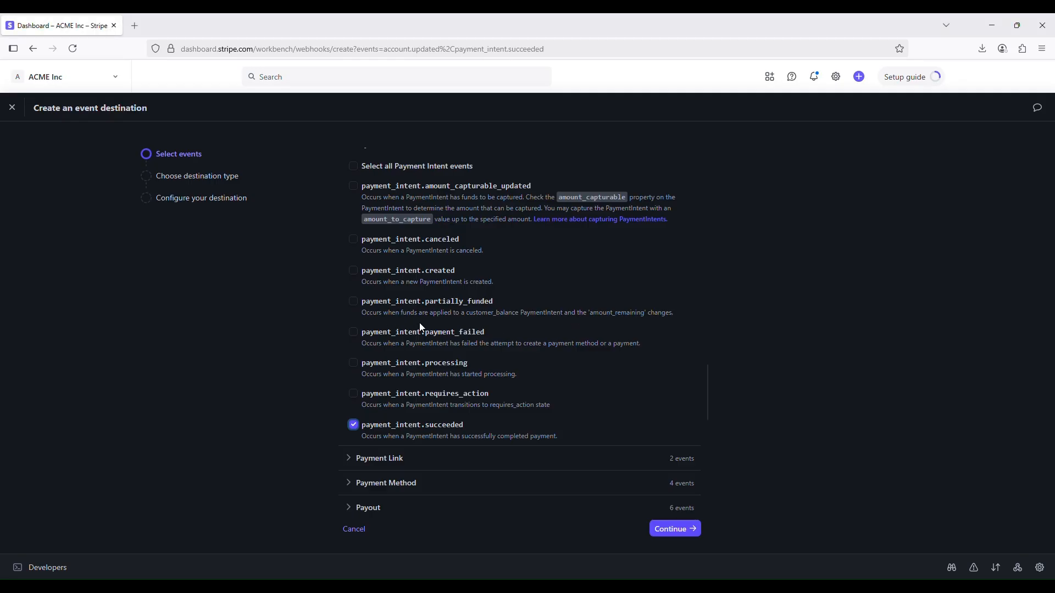
scroll(421, 328, down, 1)
click(354, 303)
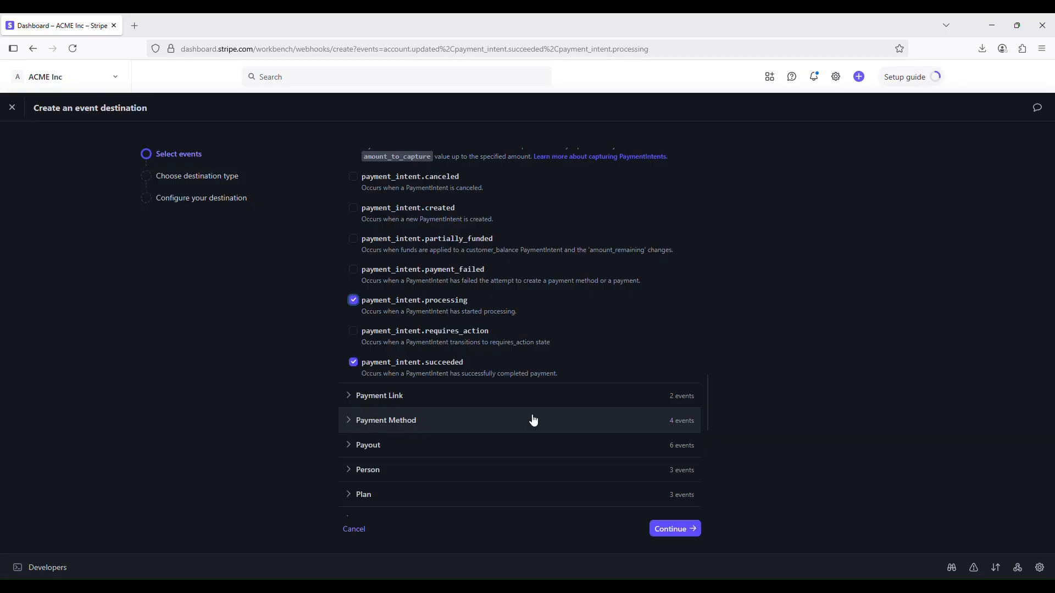
Look up the next required event in the documentation and select payment_method.attached in the Payment Method group
key(alt+Tab)
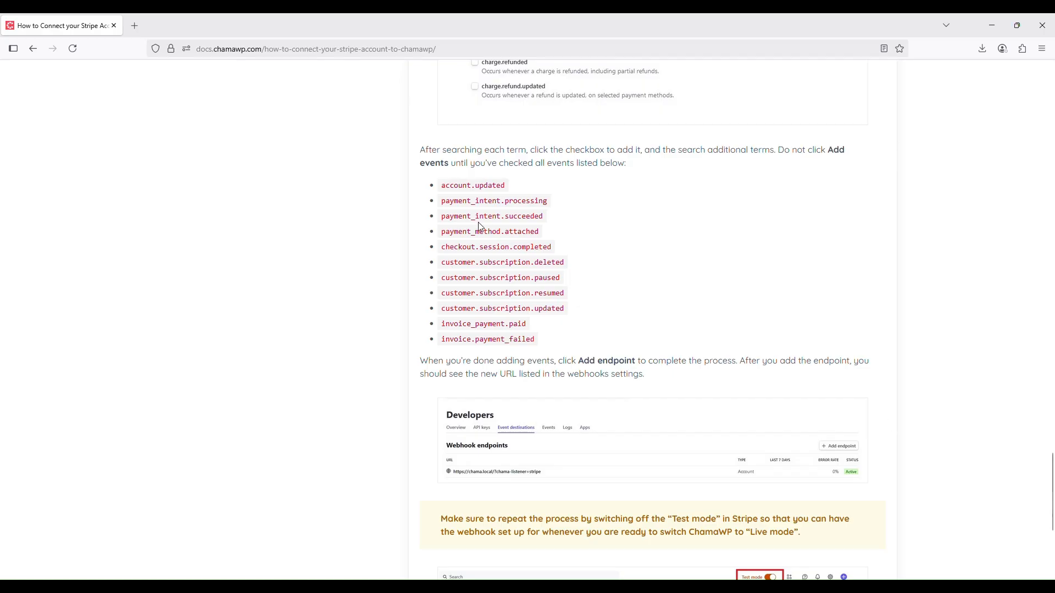
key(alt+Tab)
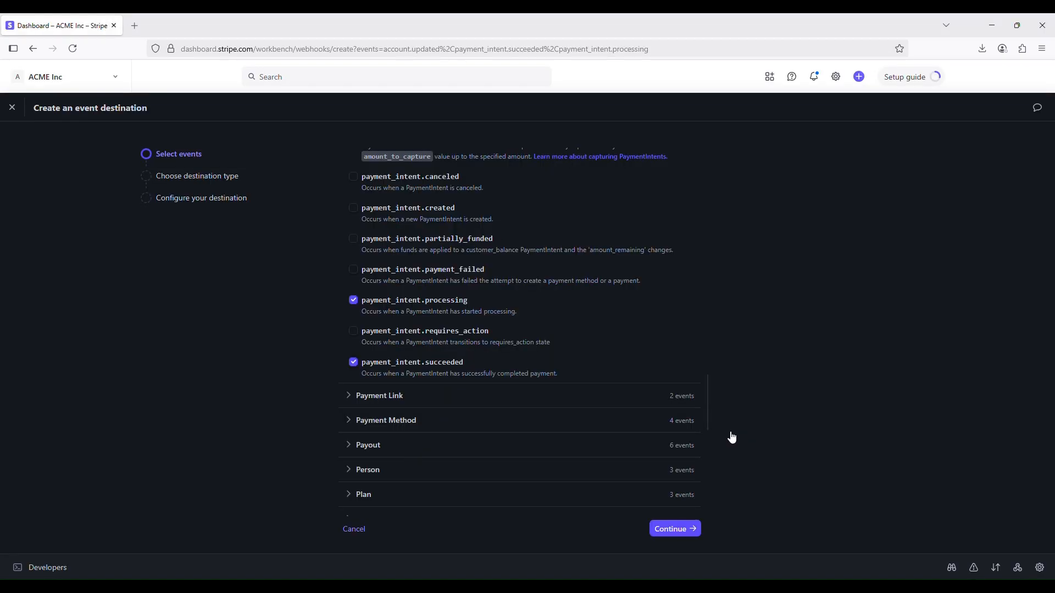
scroll(589, 360, down, 2)
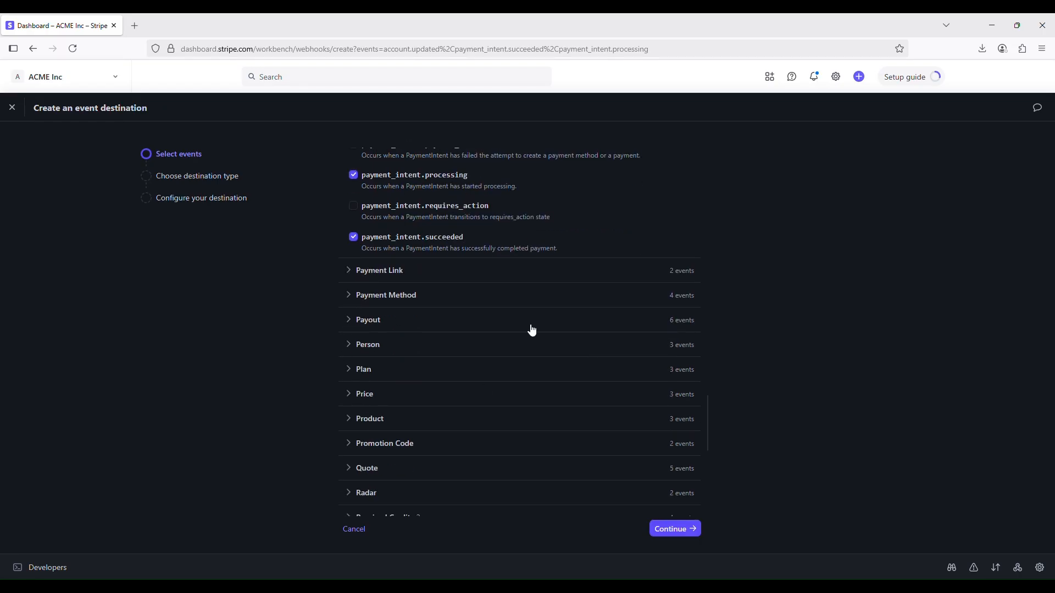
click(555, 295)
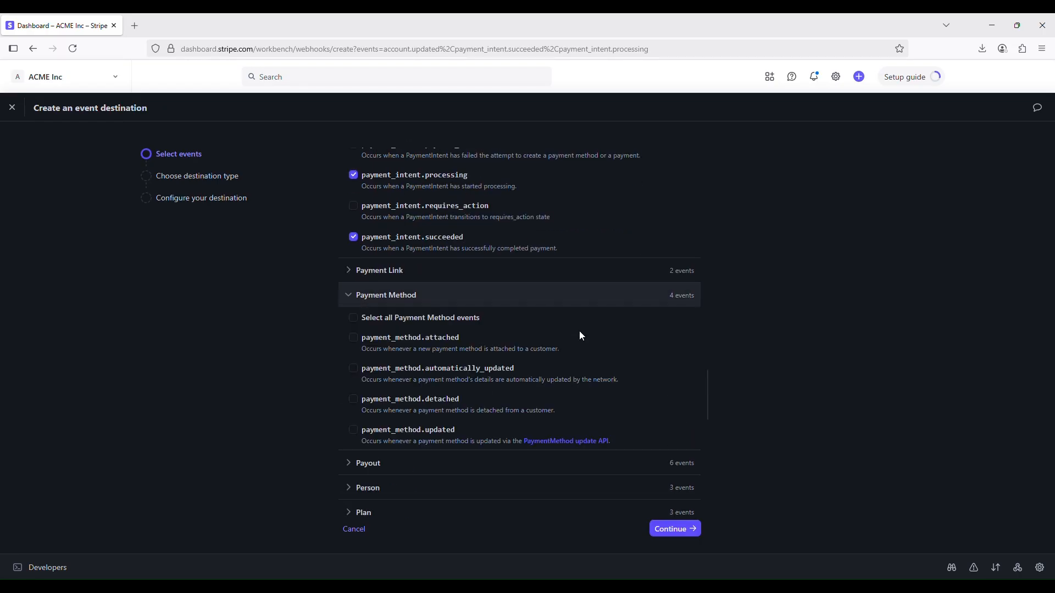
click(356, 338)
Check the documentation's event list and select checkout.session.completed in the Checkout group of the Stripe destination
key(alt+Tab)
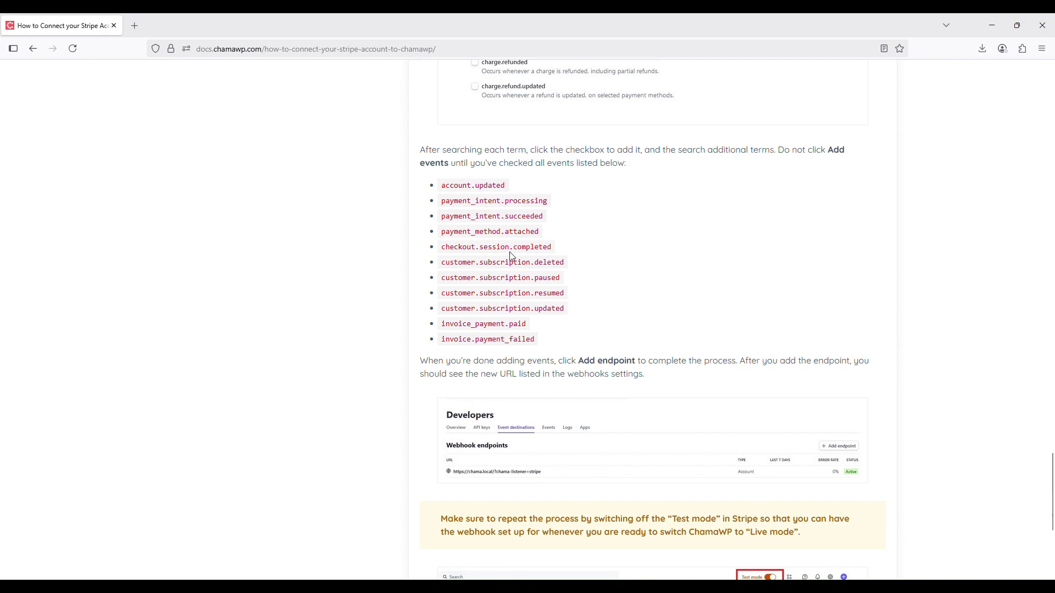
key(alt+Tab)
scroll(440, 350, up, 6)
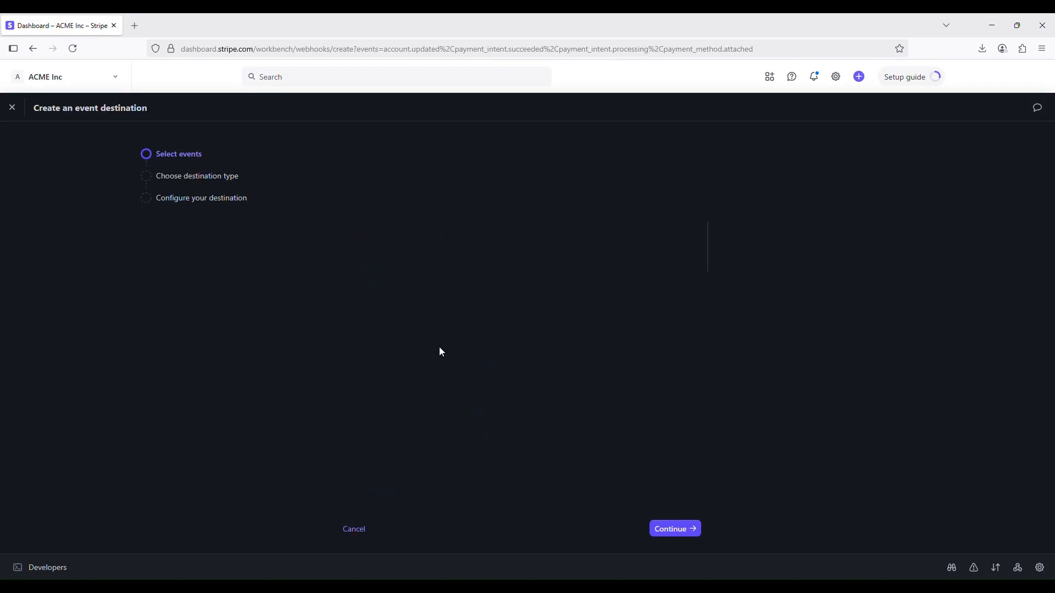
scroll(439, 347, down, 7)
scroll(440, 348, up, 14)
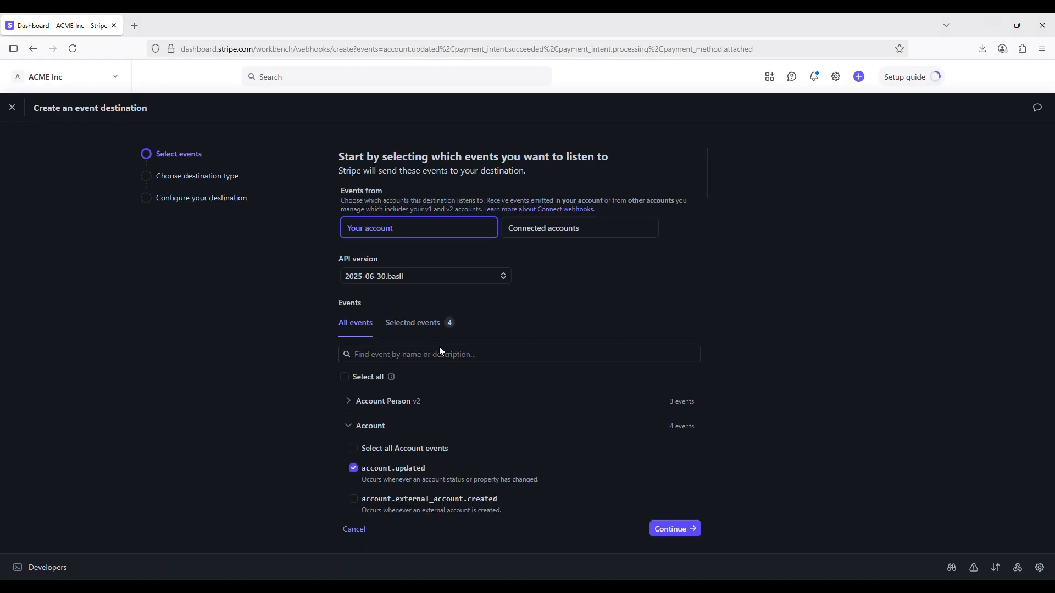
scroll(441, 351, down, 6)
scroll(440, 351, down, 2)
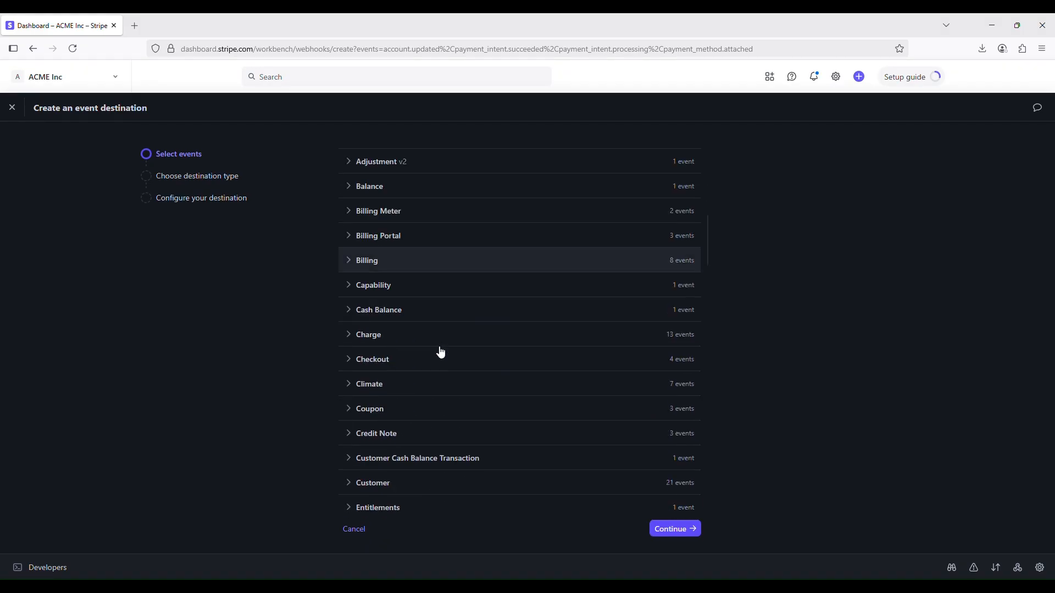
click(380, 320)
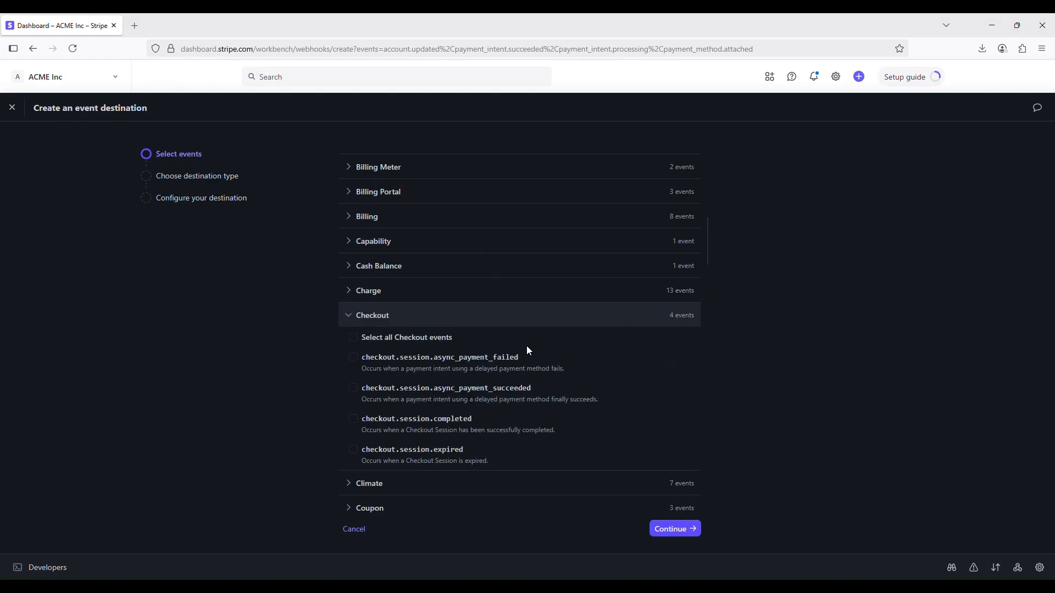
key(alt)
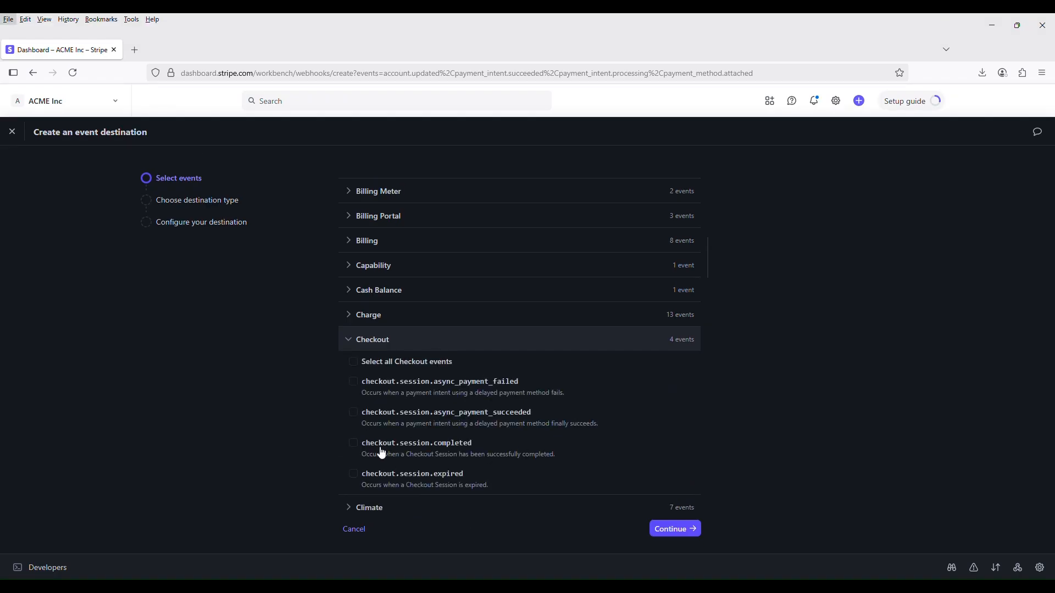
click(354, 444)
click(354, 420)
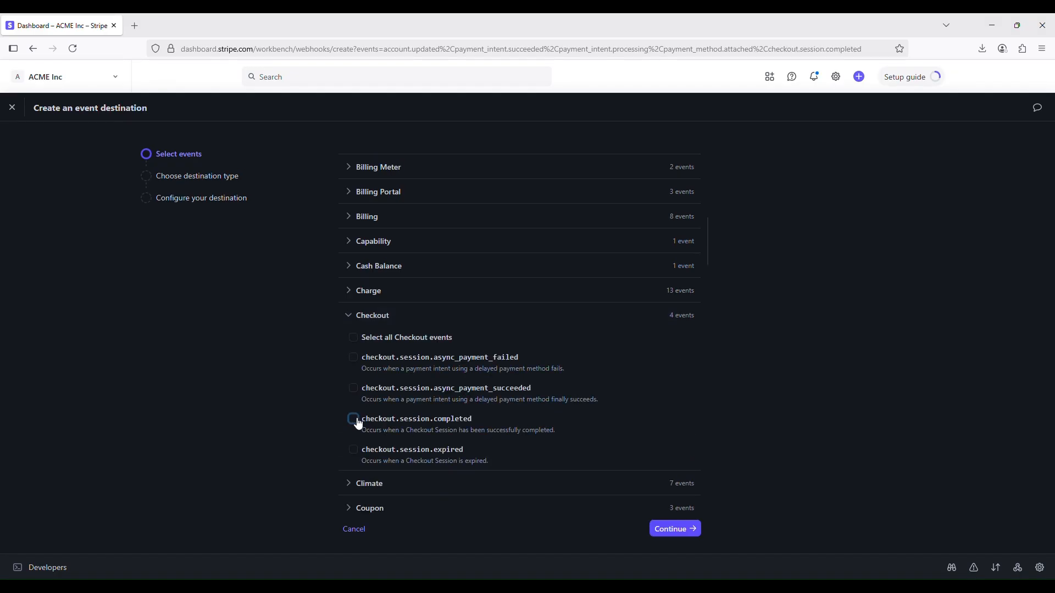
Look up the subscription events in the documentation and select customer.subscription.deleted and customer.subscription.paused in the Customer group
key(alt+Tab)
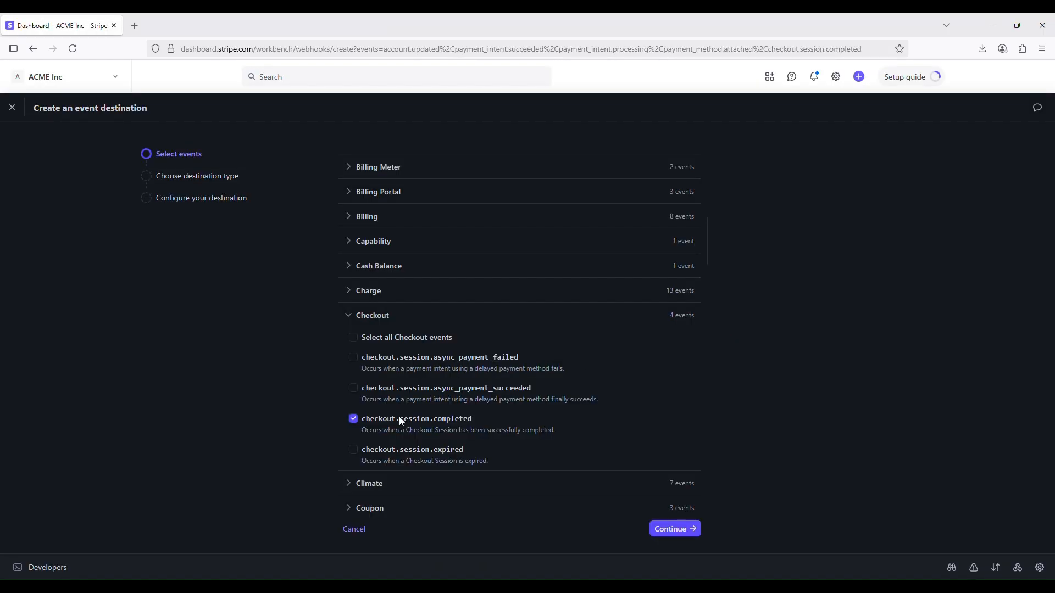
scroll(470, 411, down, 15)
scroll(471, 411, up, 20)
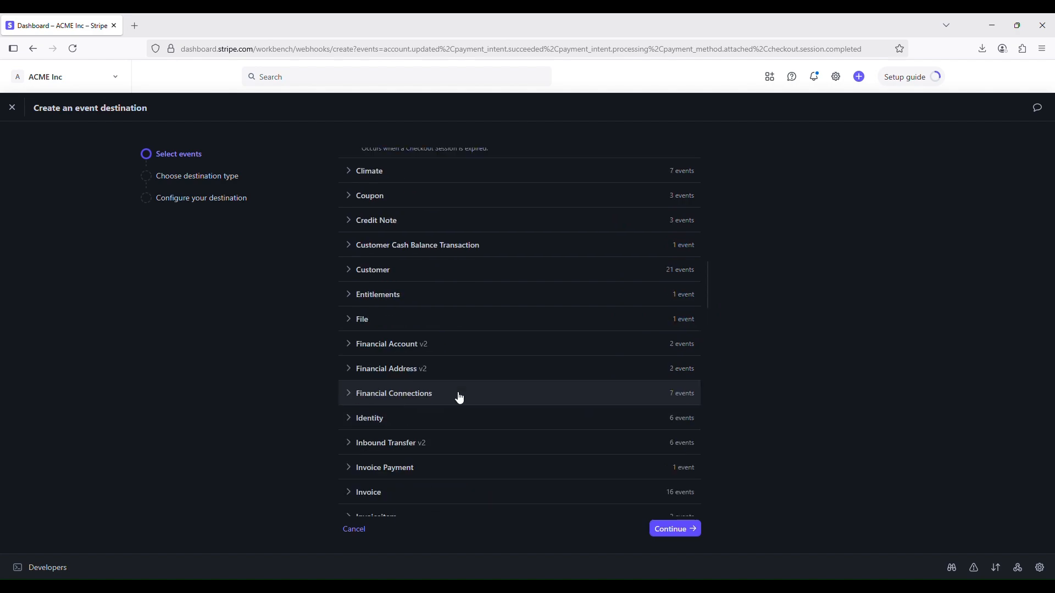
scroll(459, 394, down, 5)
scroll(457, 394, up, 1)
scroll(418, 379, down, 3)
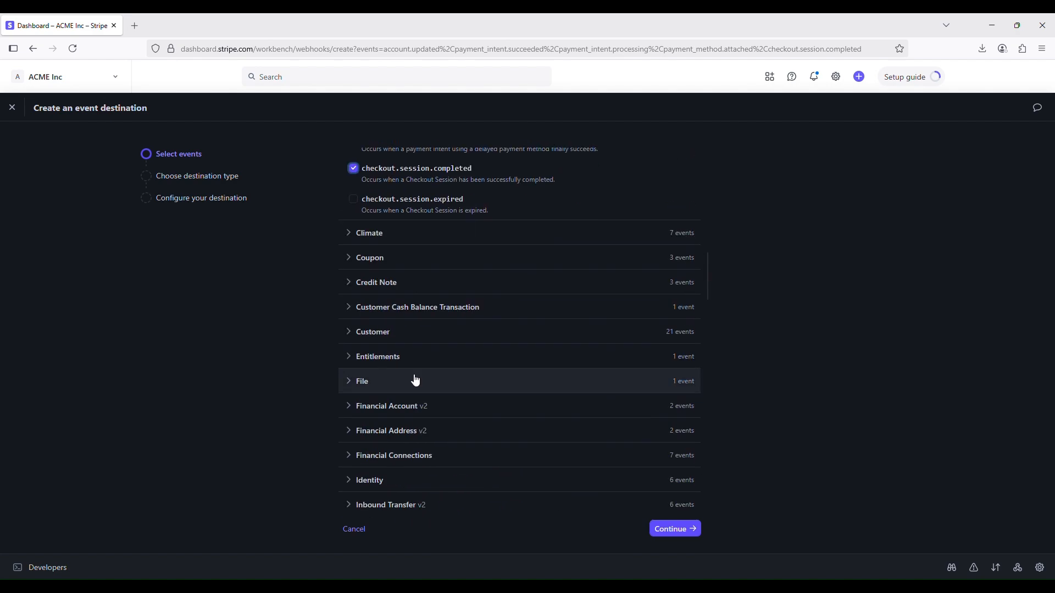
click(347, 332)
scroll(518, 418, down, 6)
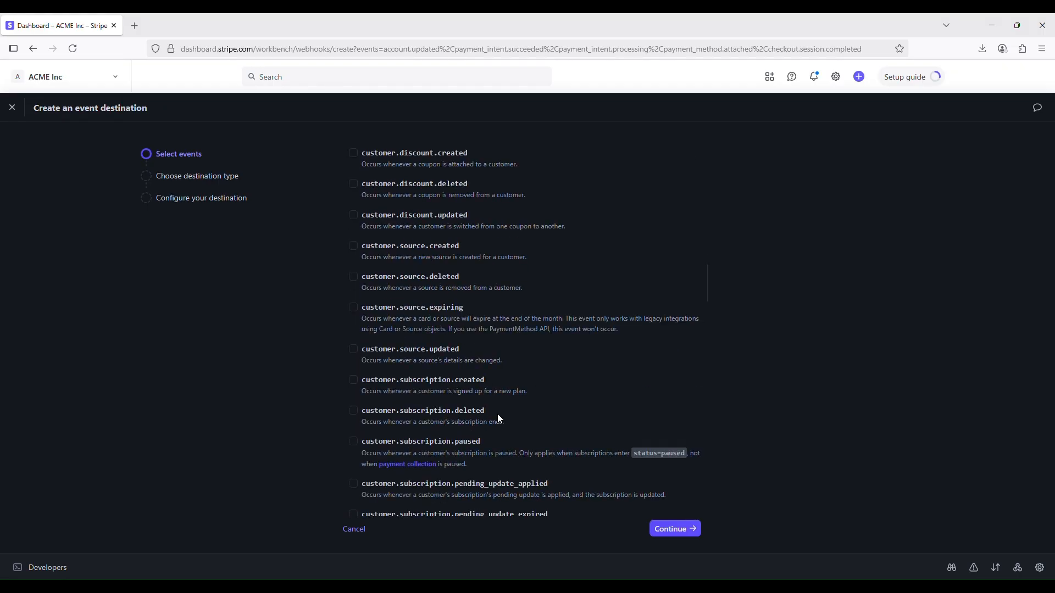
key(alt+Tab)
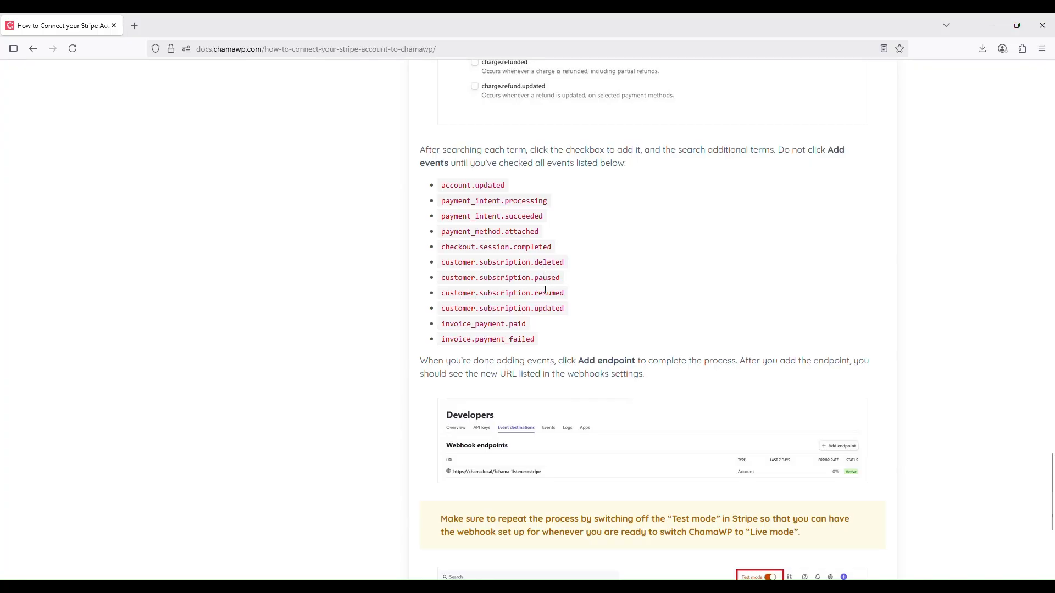
key(alt+Tab)
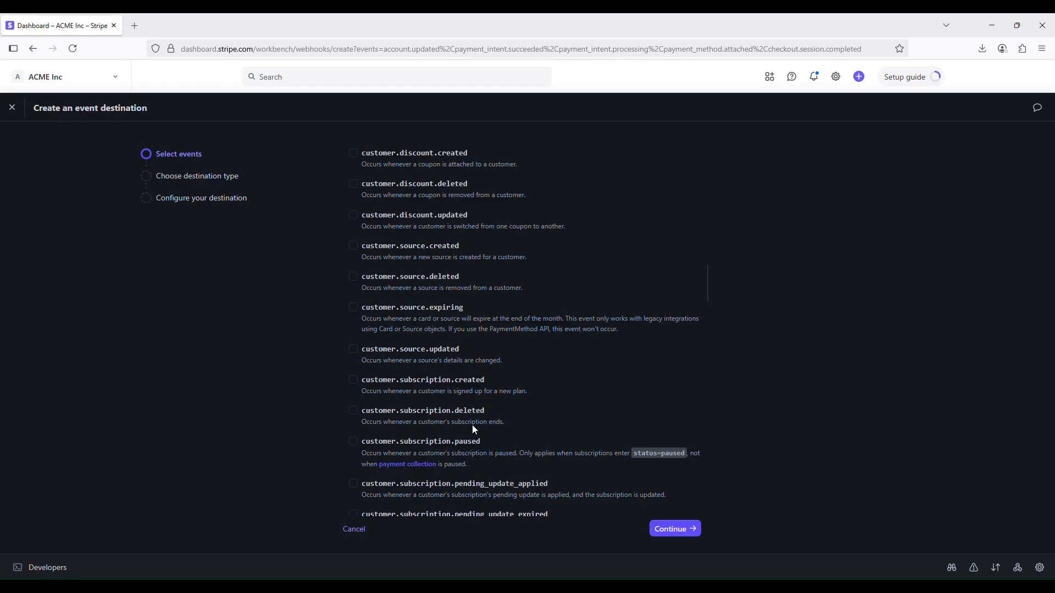
click(354, 410)
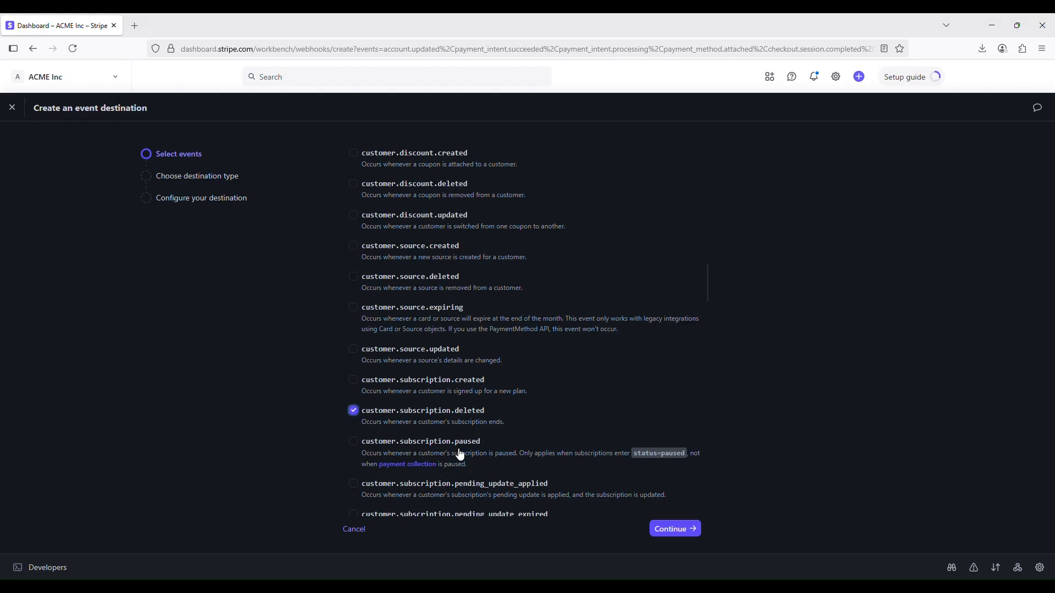
click(355, 445)
Add customer.subscription.resumed and customer.subscription.updated from the Customer group, rechecking the documentation's event list in between
scroll(487, 440, down, 3)
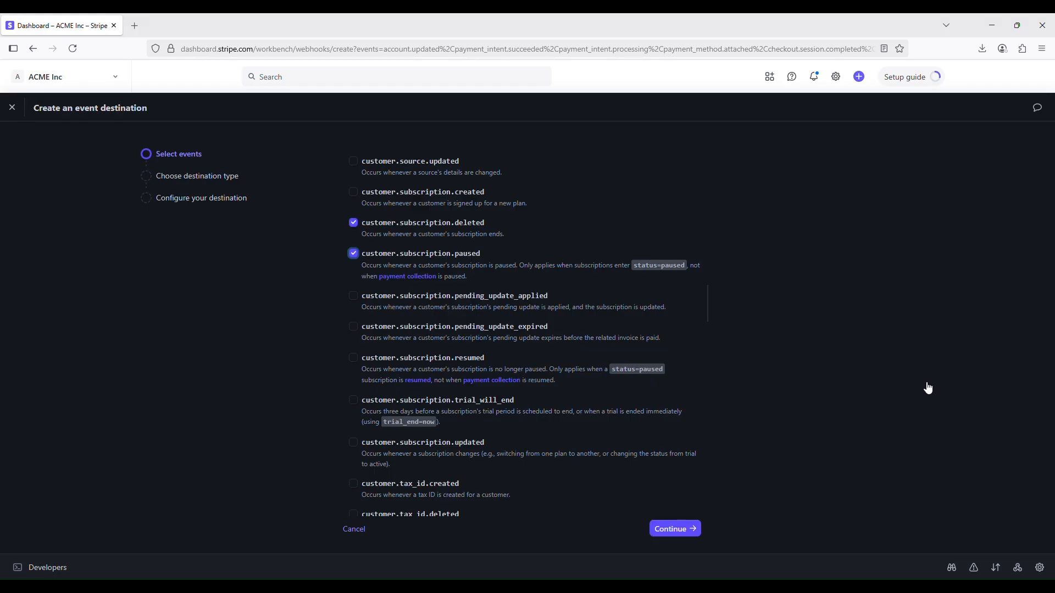
click(353, 358)
click(353, 359)
key(alt+Tab)
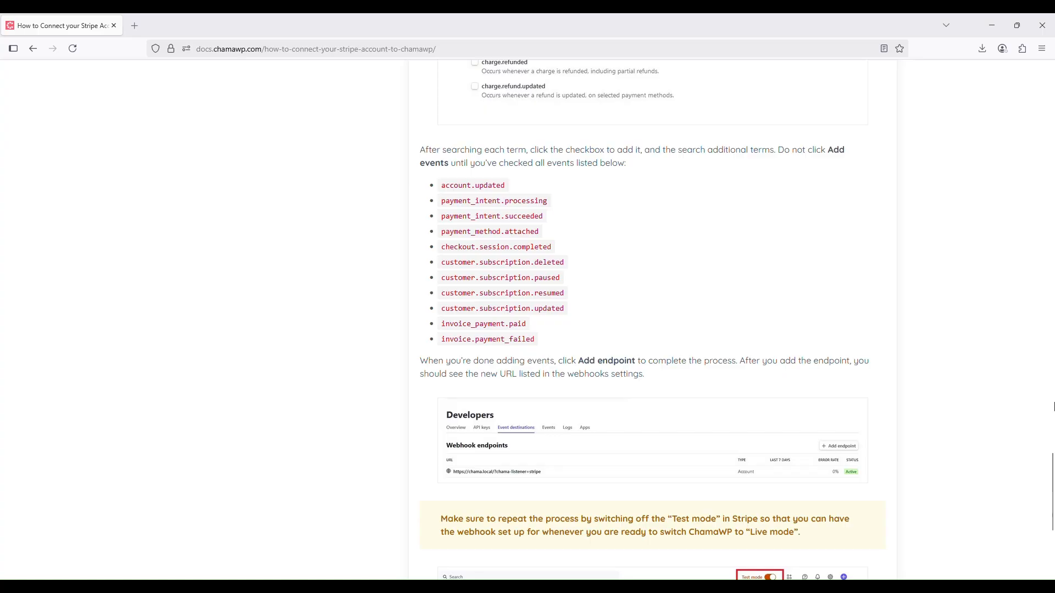
key(alt+Tab)
scroll(567, 345, down, 3)
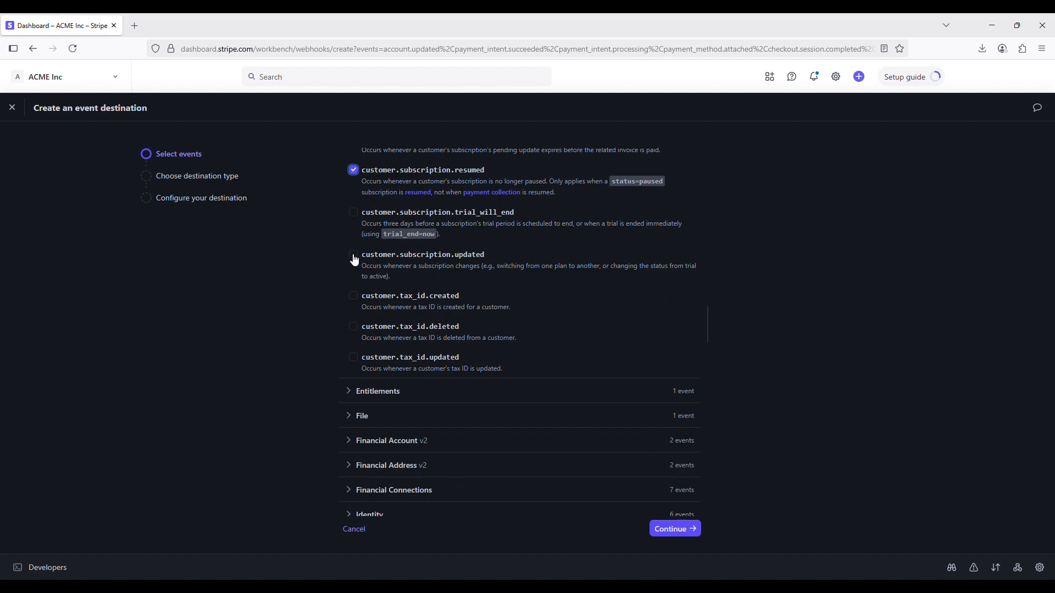
click(371, 259)
click(352, 257)
Look up the next required event in the documentation and select invoice_payment.paid in the Invoice Payment group
key(alt+Tab)
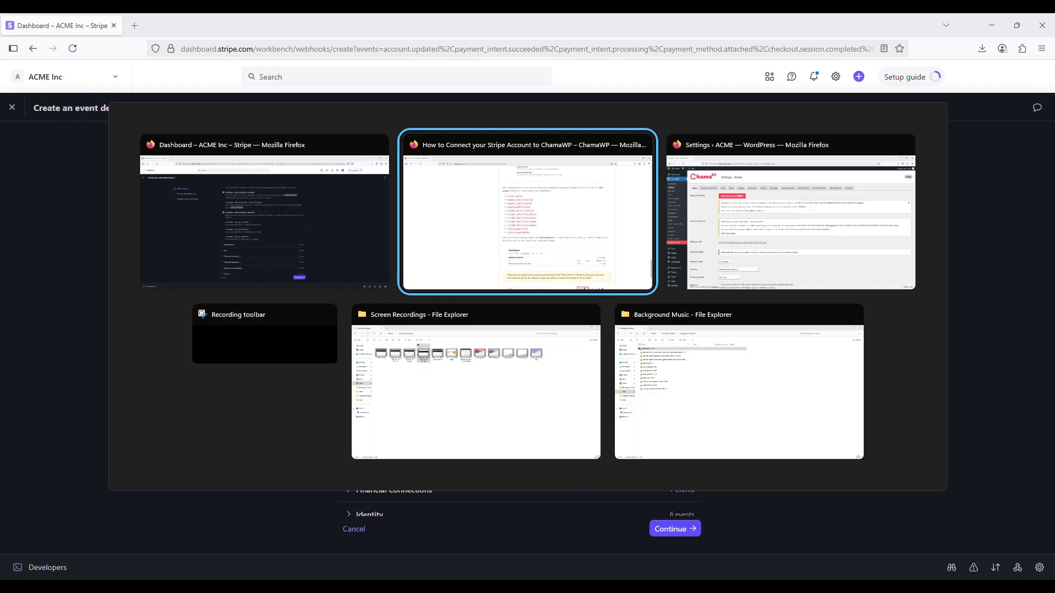
click(614, 588)
click(538, 543)
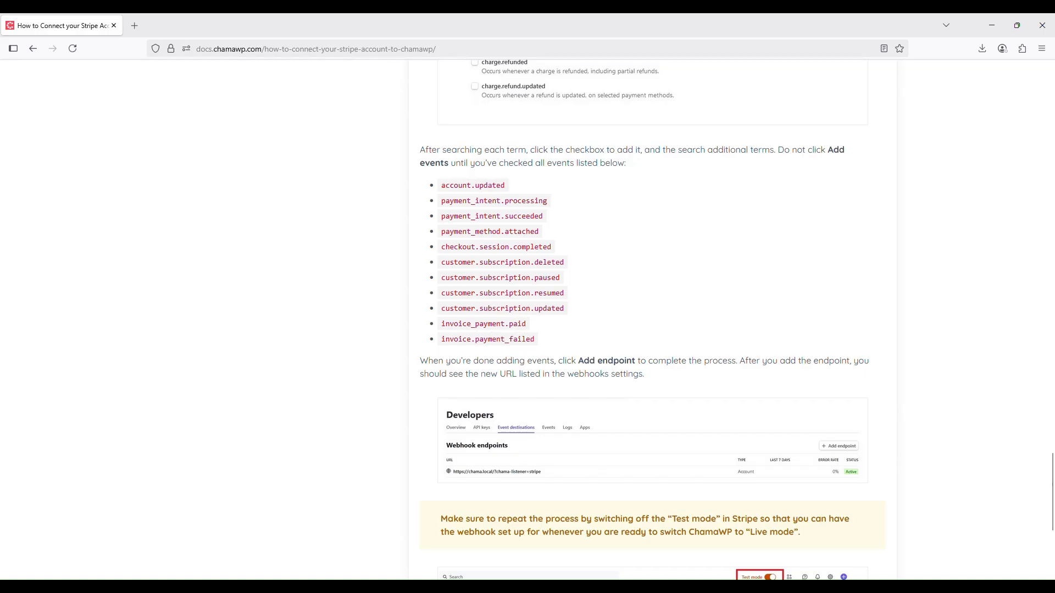
click(614, 587)
click(648, 553)
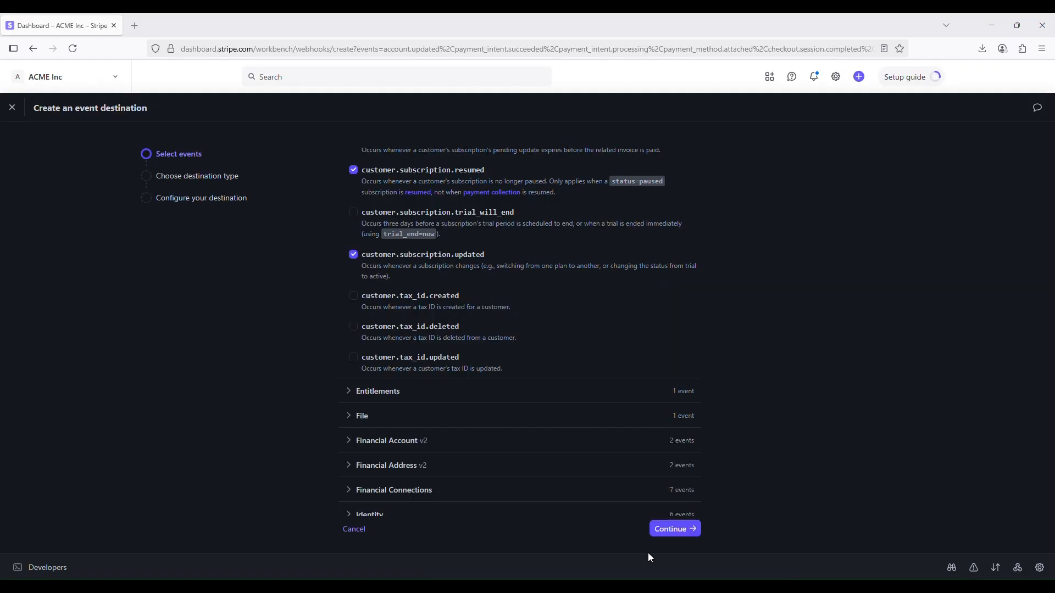
scroll(537, 391, down, 5)
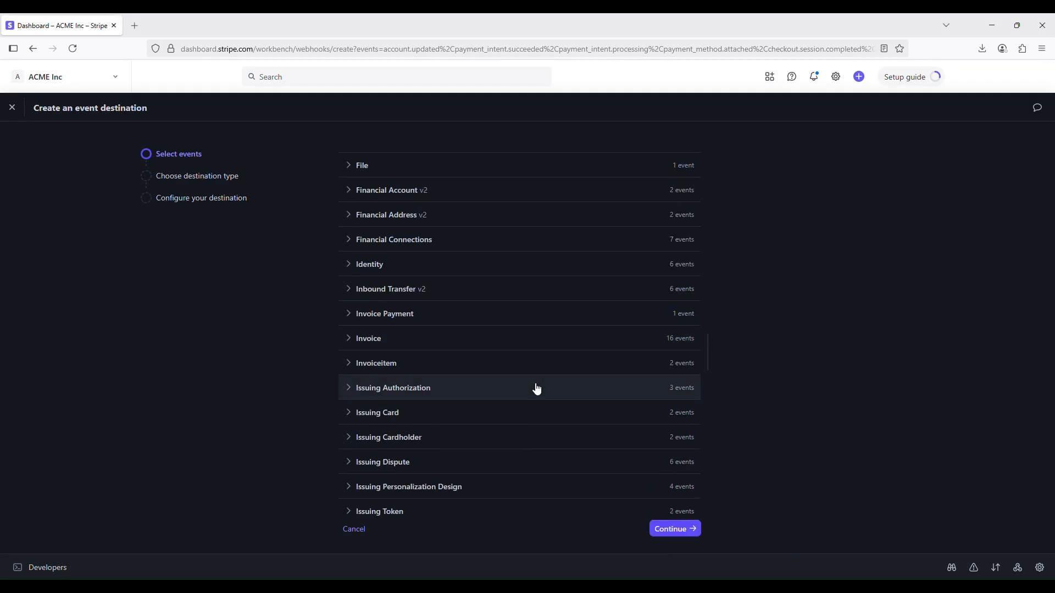
click(362, 319)
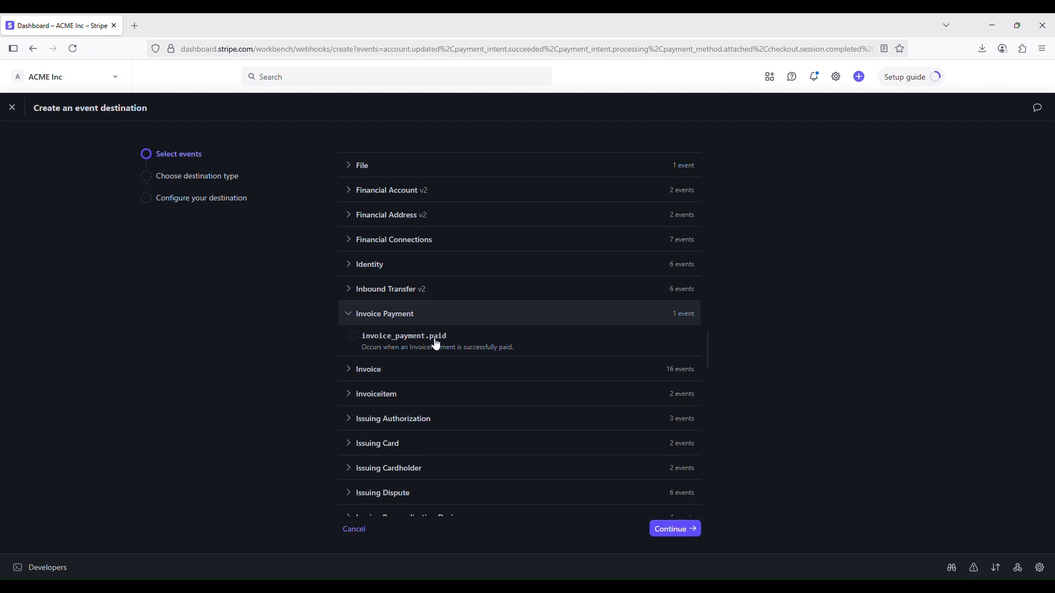
click(355, 341)
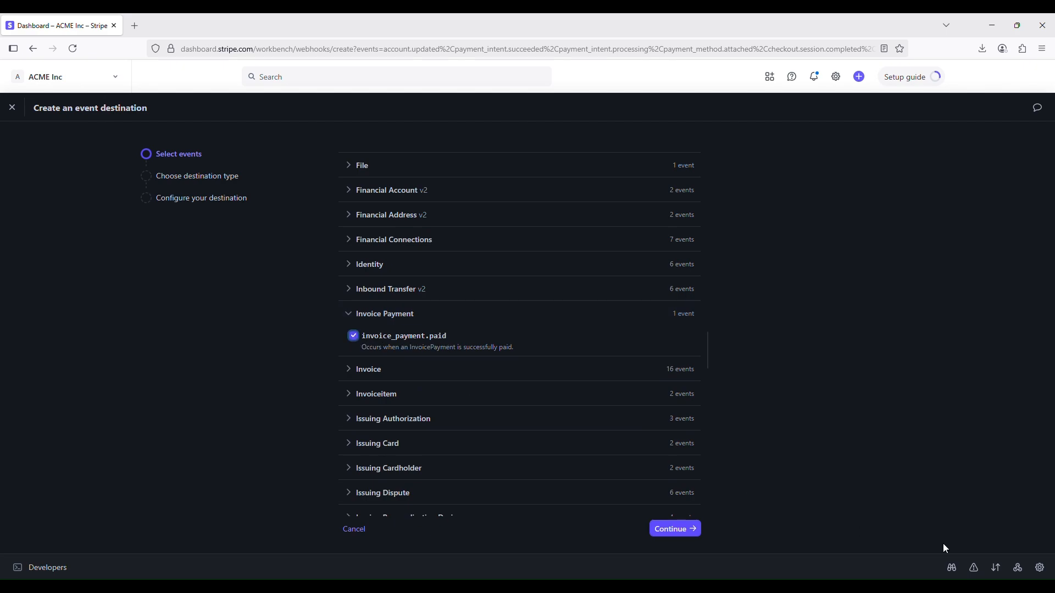
Check the last required event in the documentation and select invoice.payment_failed in the Invoice group
key(alt+Tab)
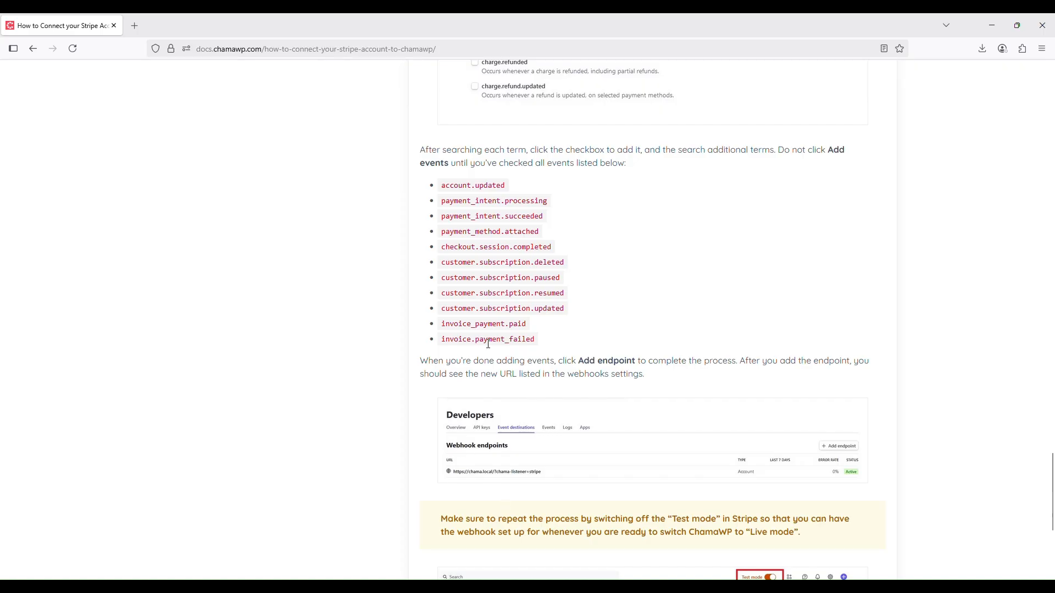
key(alt+Tab)
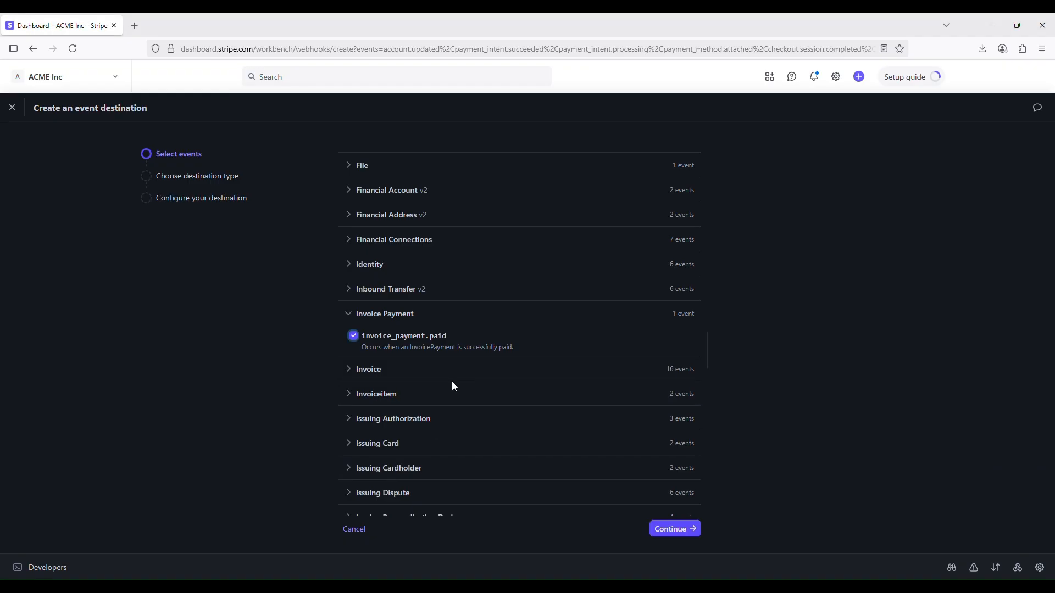
scroll(363, 315, down, 2)
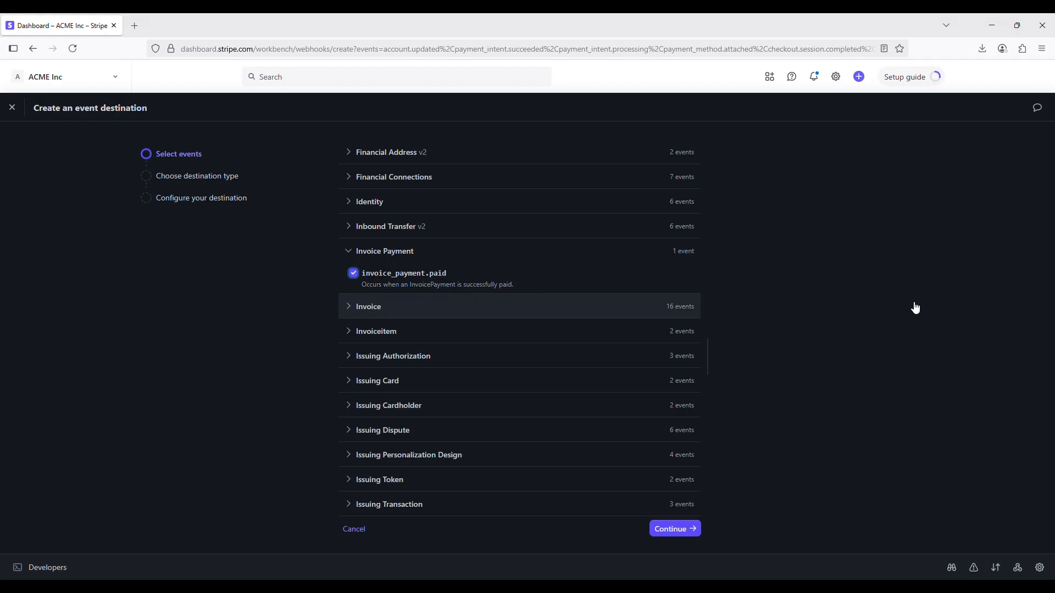
scroll(570, 449, down, 3)
scroll(571, 452, down, 1)
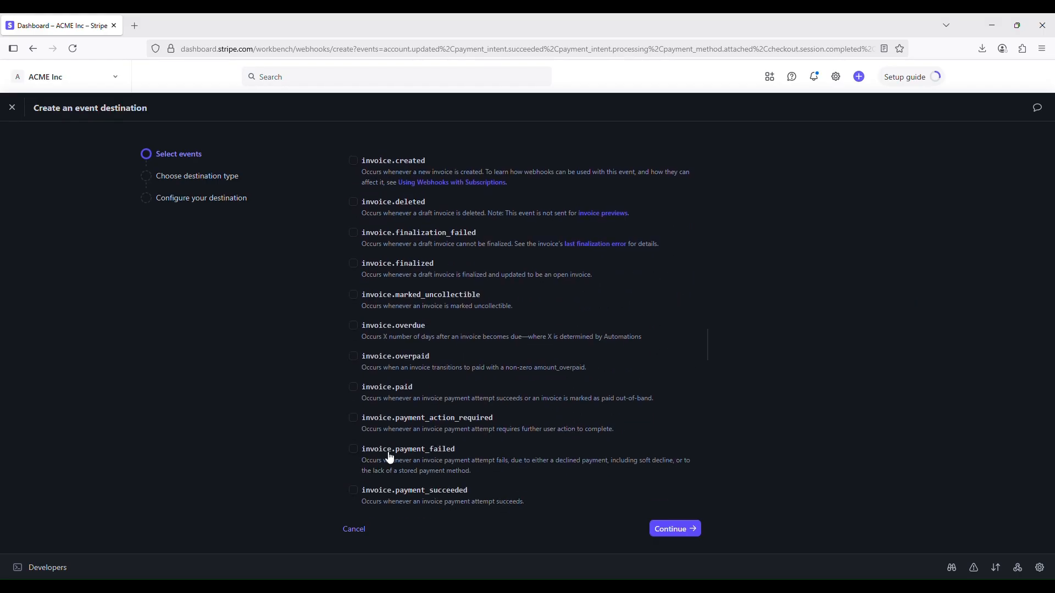
click(354, 451)
Check the selected events, accept them, and choose Webhook endpoint as the destination type to reach the destination's configuration
scroll(625, 441, up, 15)
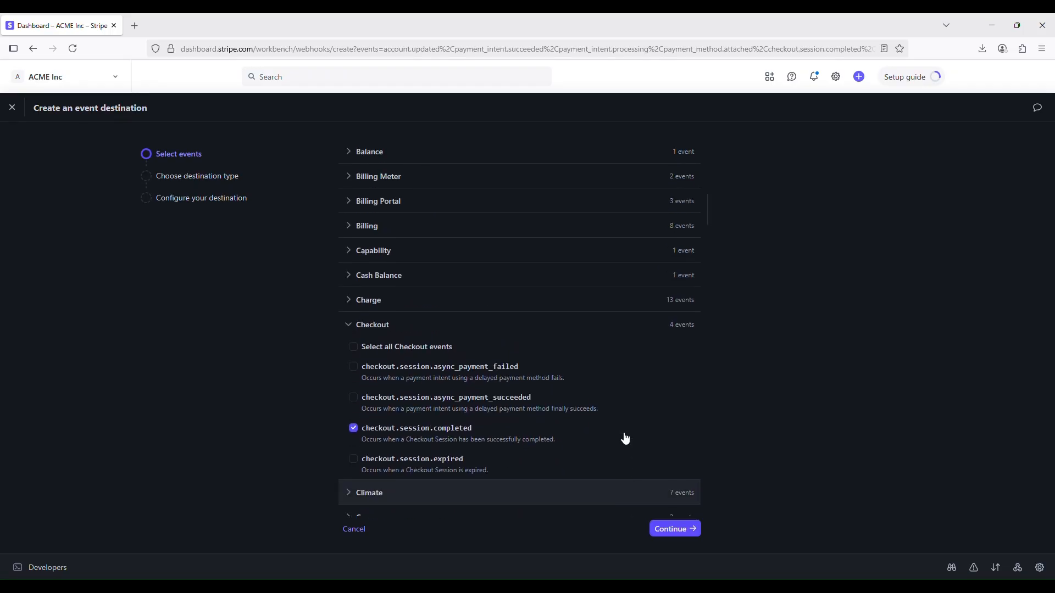
scroll(626, 440, up, 10)
scroll(686, 427, down, 3)
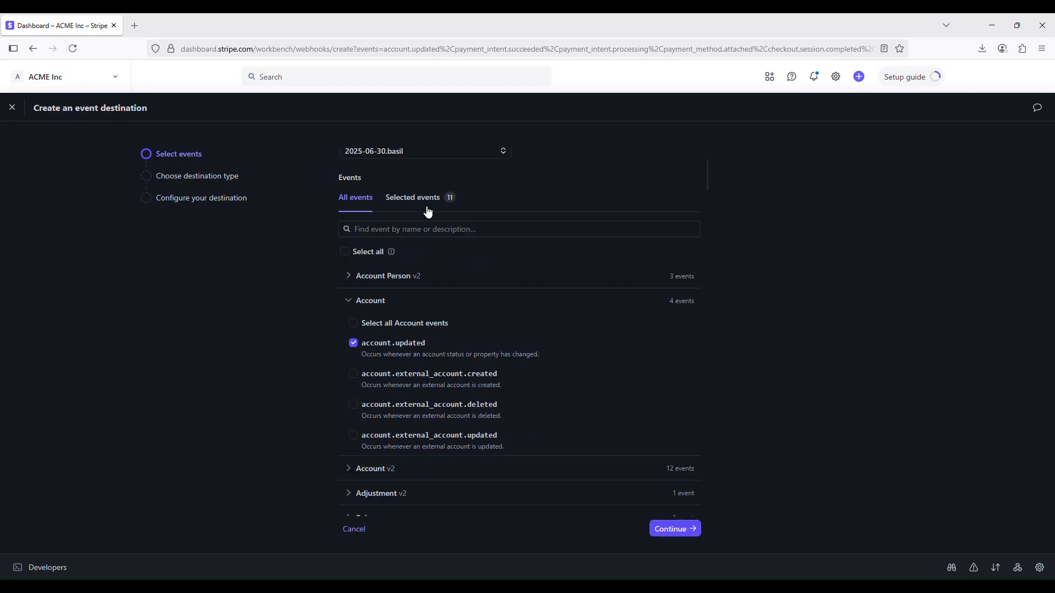
click(674, 530)
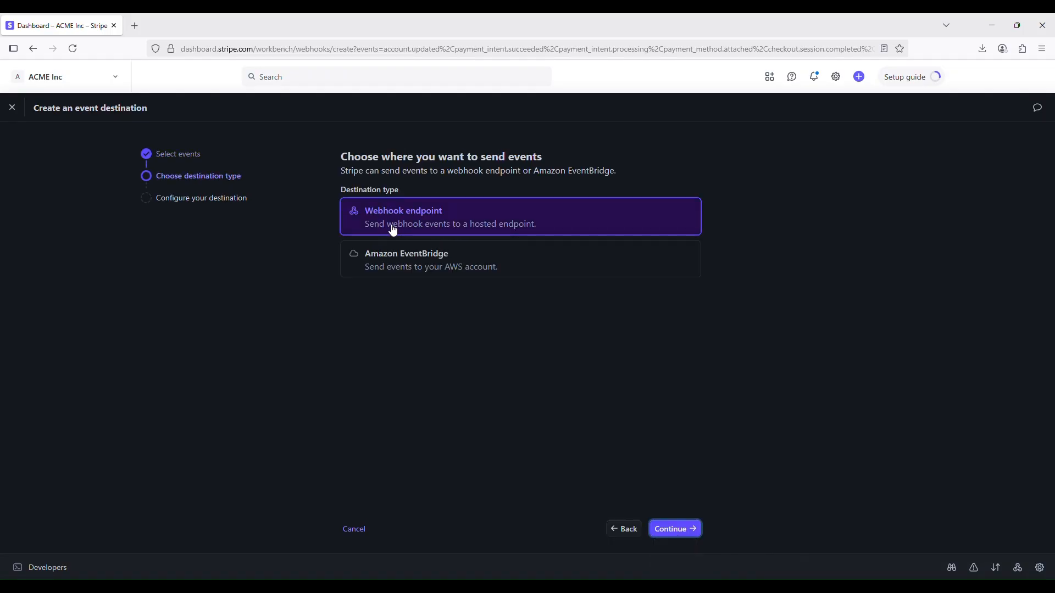
click(409, 226)
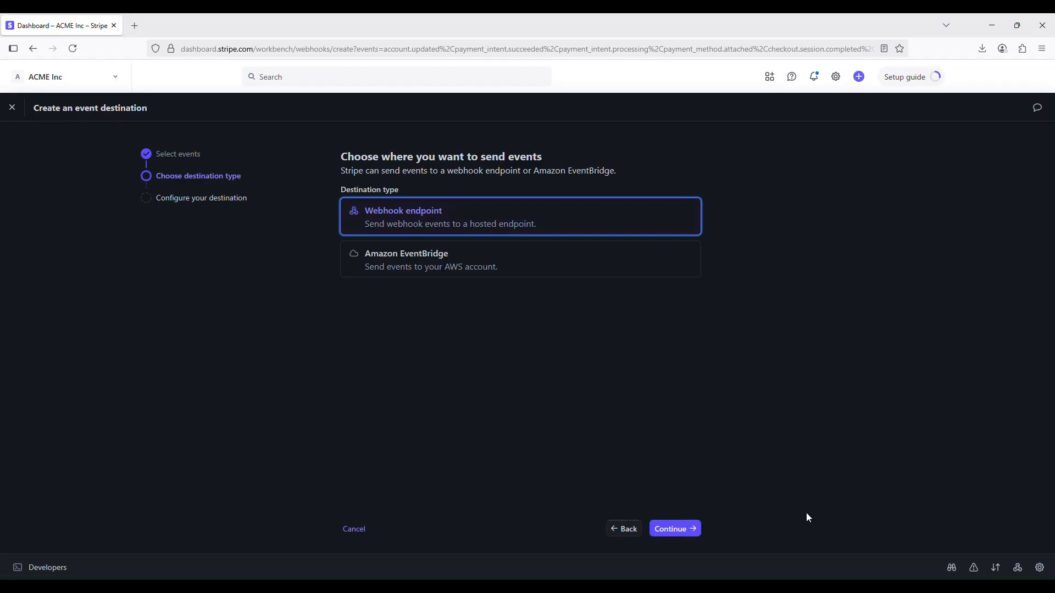
click(679, 531)
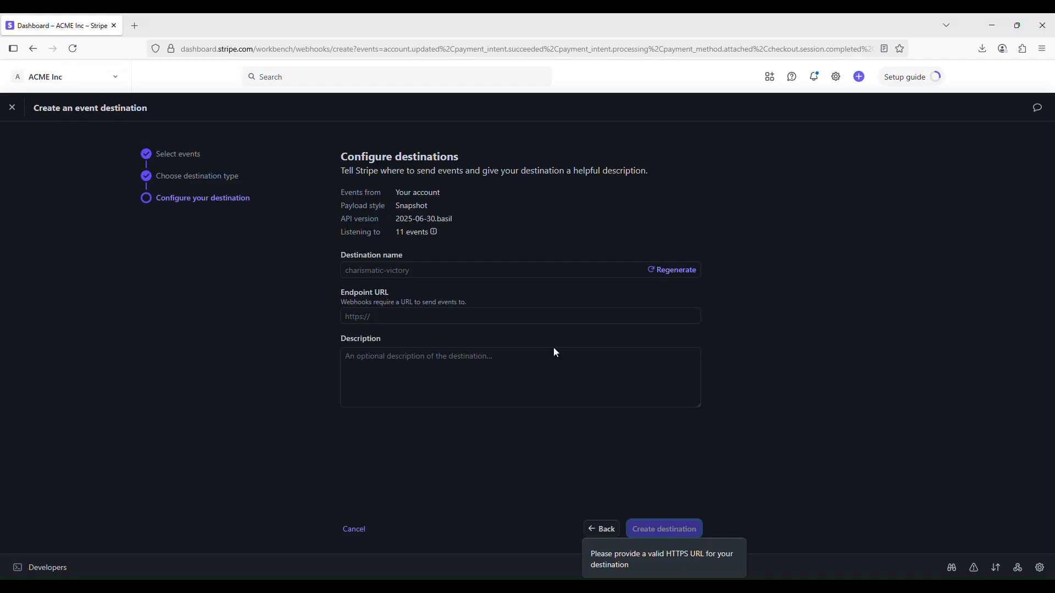
Copy the Webhook URL from ChamaWP's Stripe settings in WordPress and paste it as the Stripe destination's Endpoint URL
click(709, 545)
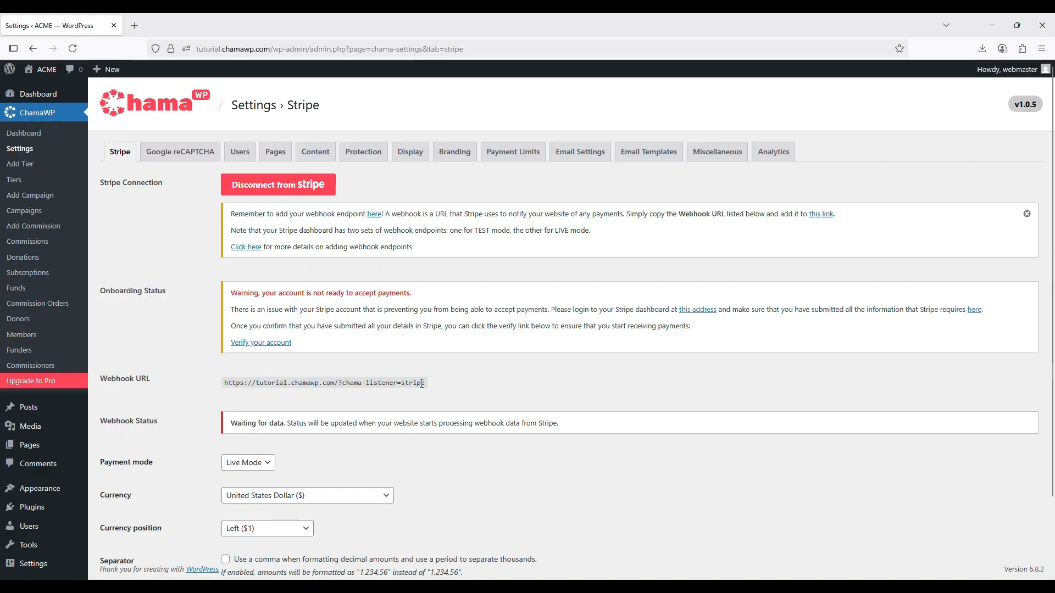
drag(422, 383, 206, 385)
key(ctrl+c)
key(alt+Tab)
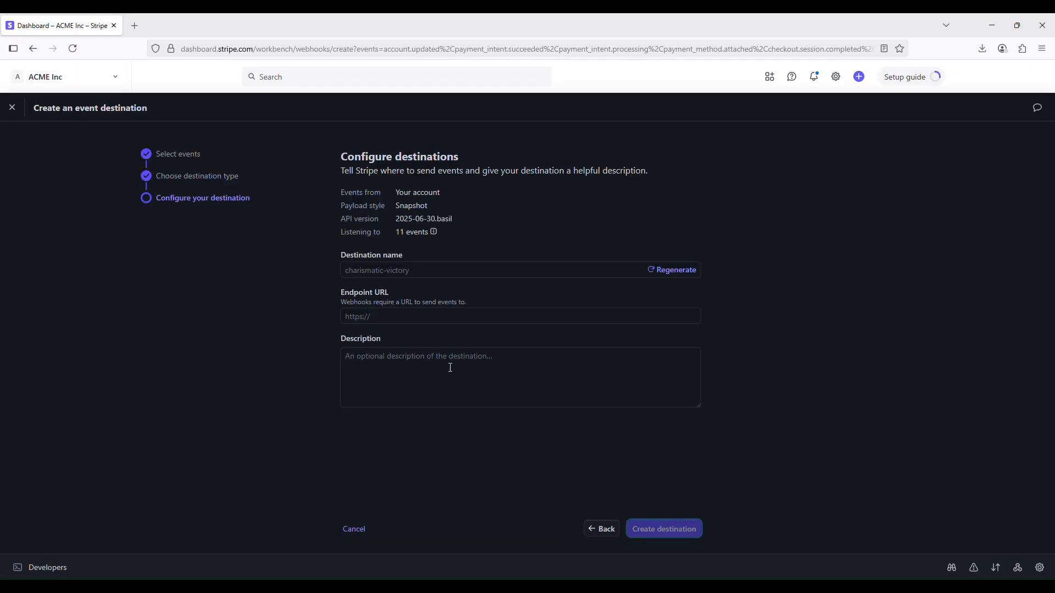
click(418, 318)
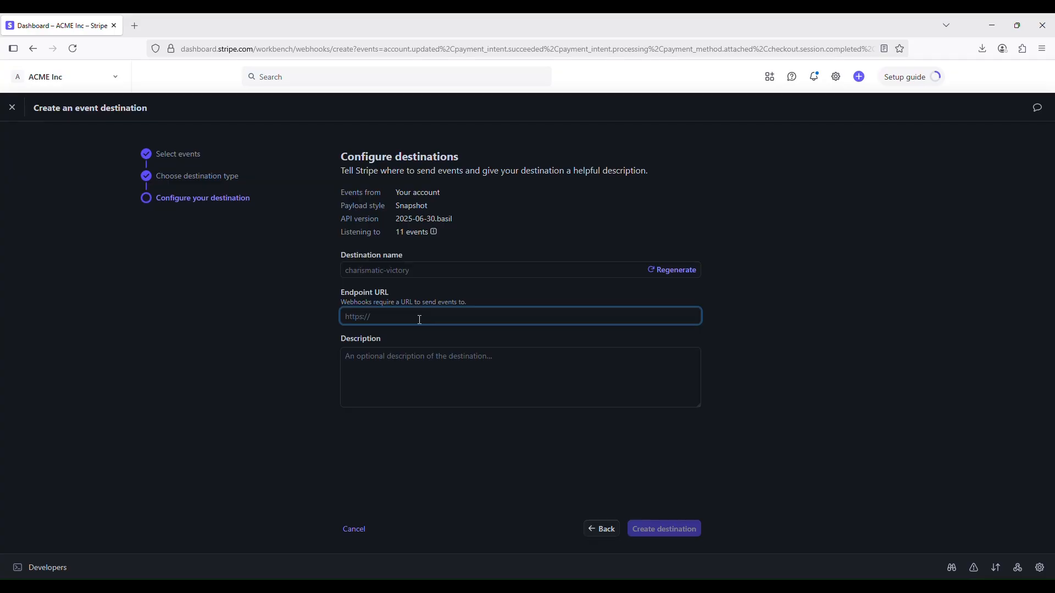
key(ctrl+v)
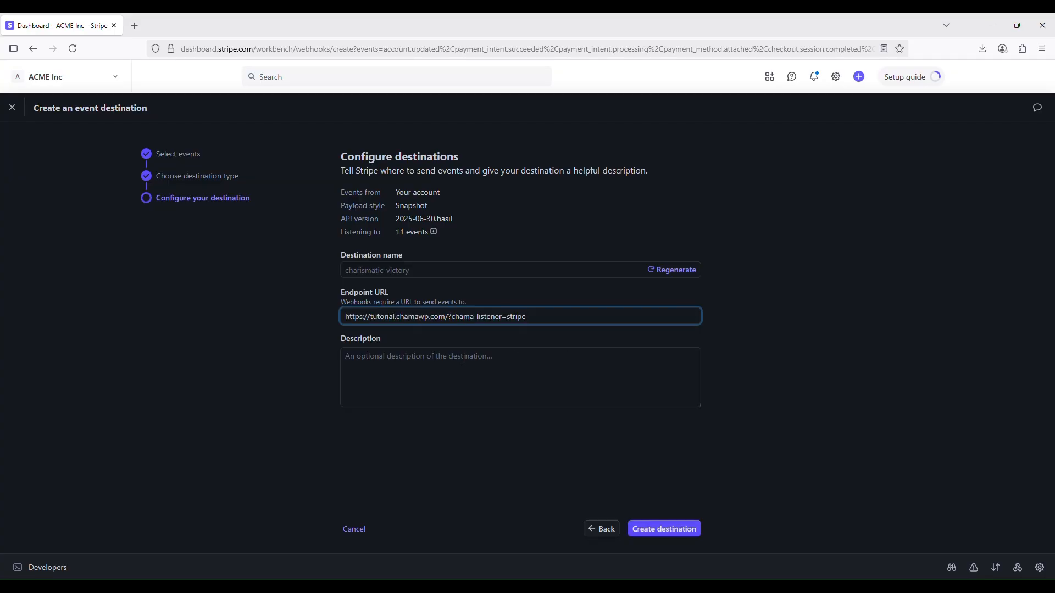
Describe the destination as "Webhook endpoint for my website" and create it
click(526, 369)
text(Webhook endpoint fo)
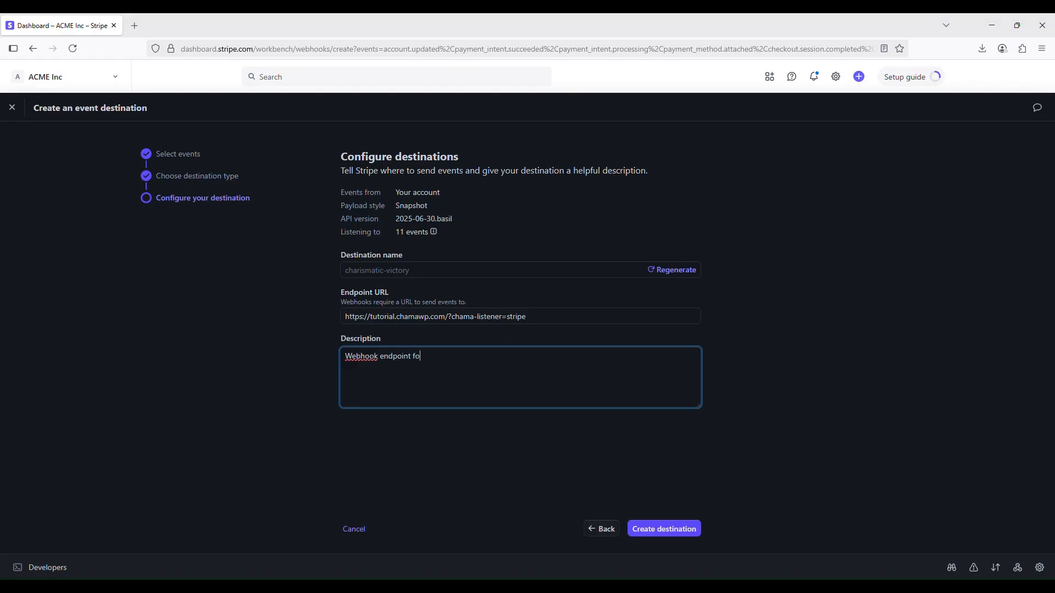
text(r my websig)
click(430, 344)
click(489, 355)
key(BackSpace)
text(t)
click(692, 528)
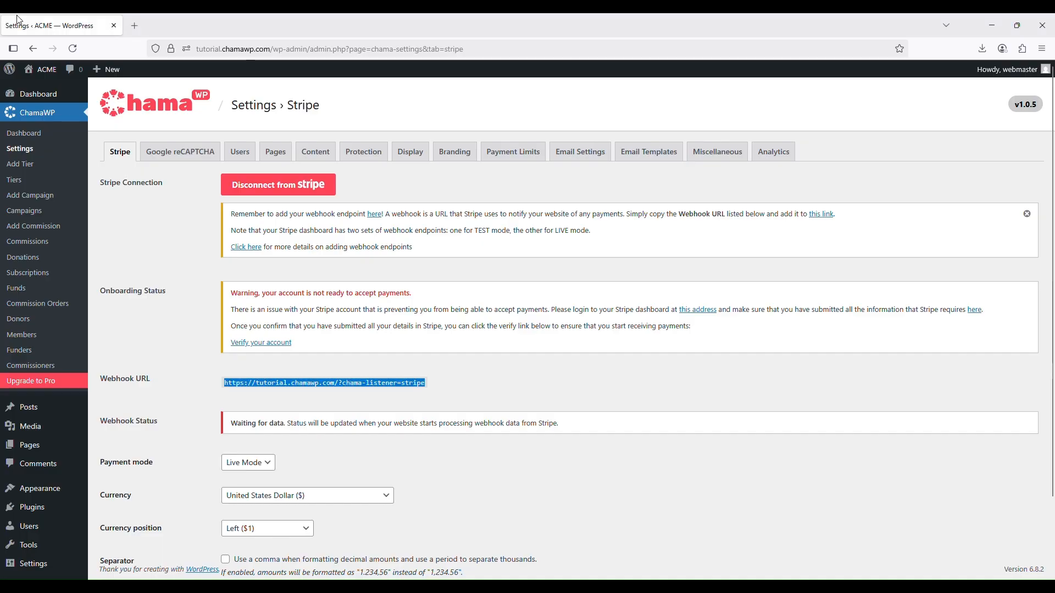
Switch to WordPress and review the connection, onboarding and webhook sections of ChamaWP's Stripe settings
scroll(596, 252, down, 2)
scroll(607, 247, up, 2)
scroll(594, 286, down, 2)
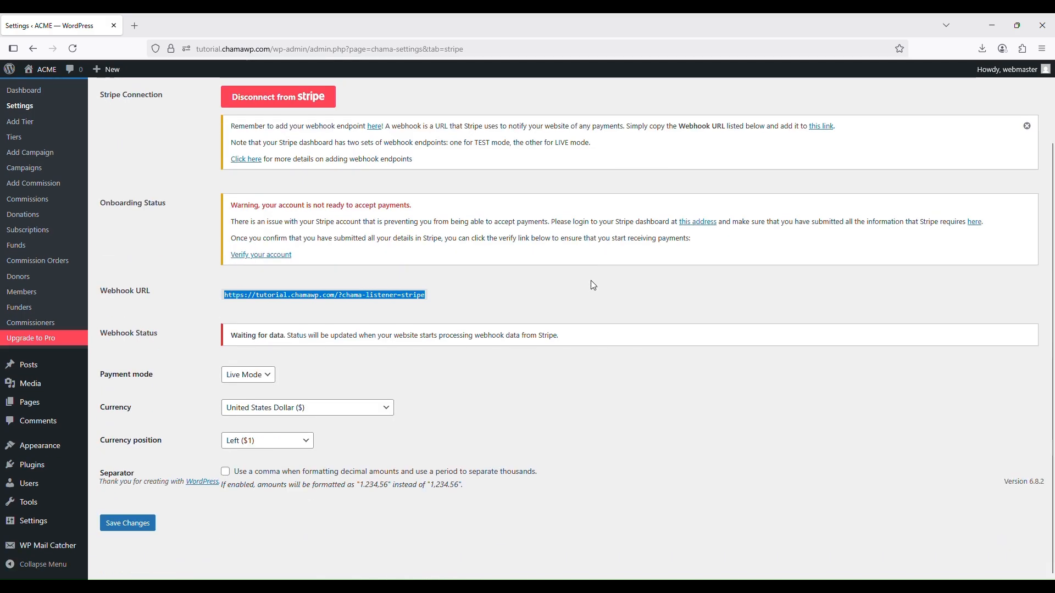
scroll(386, 329, up, 2)
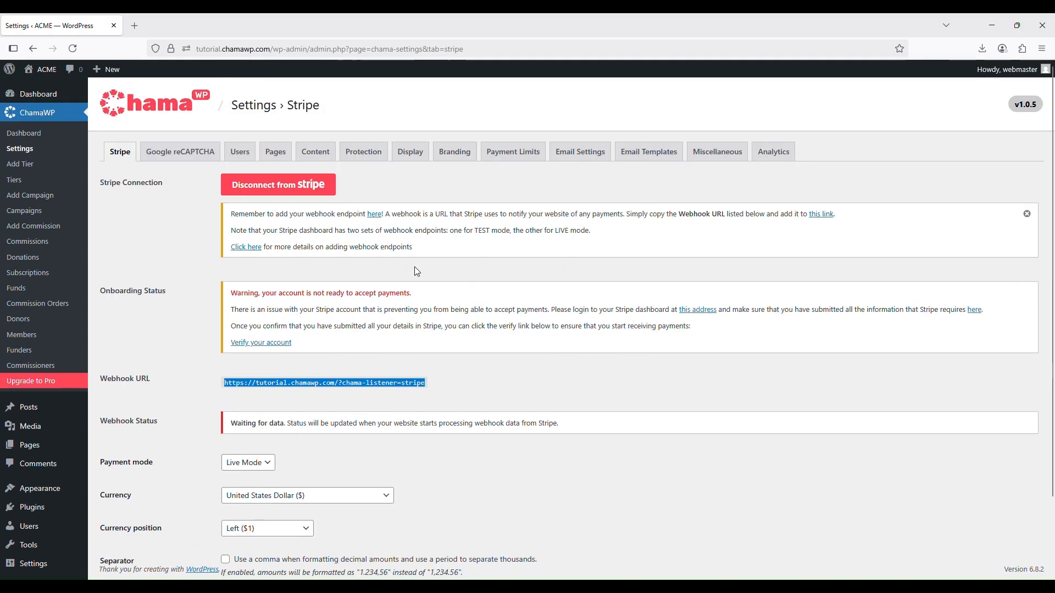
scroll(415, 308, down, 2)
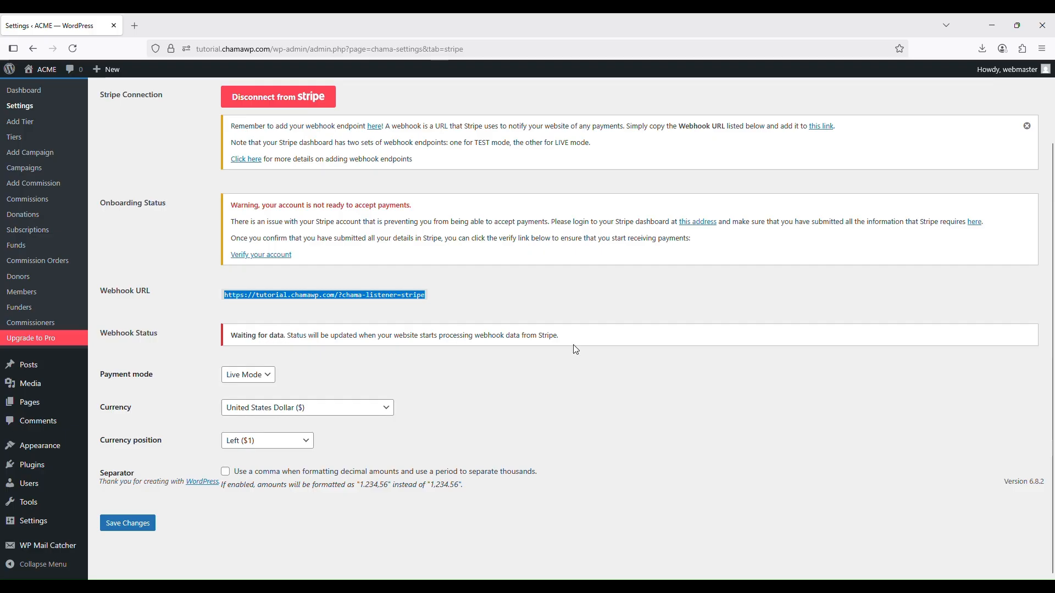
scroll(533, 350, up, 2)
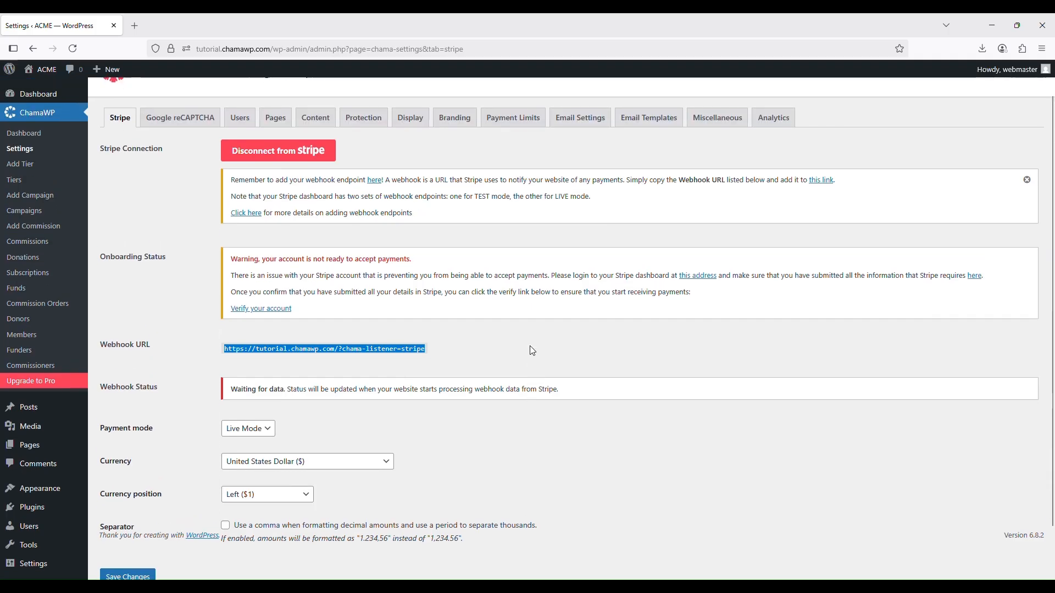
scroll(533, 351, up, 1)
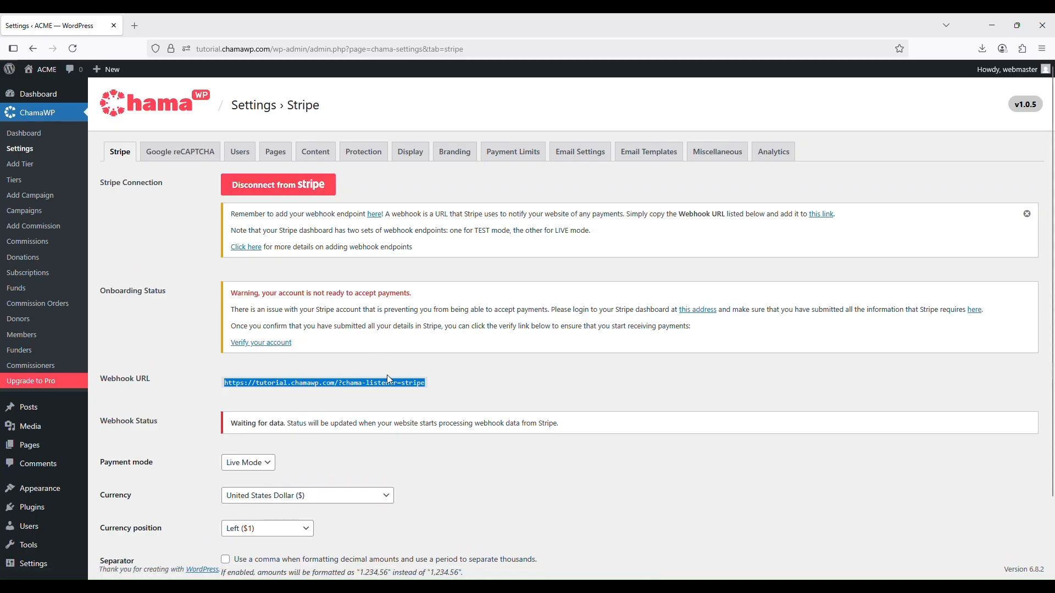
Disconnect ChamaWP from Stripe, then reconnect it to the ACME Inc account
click(291, 190)
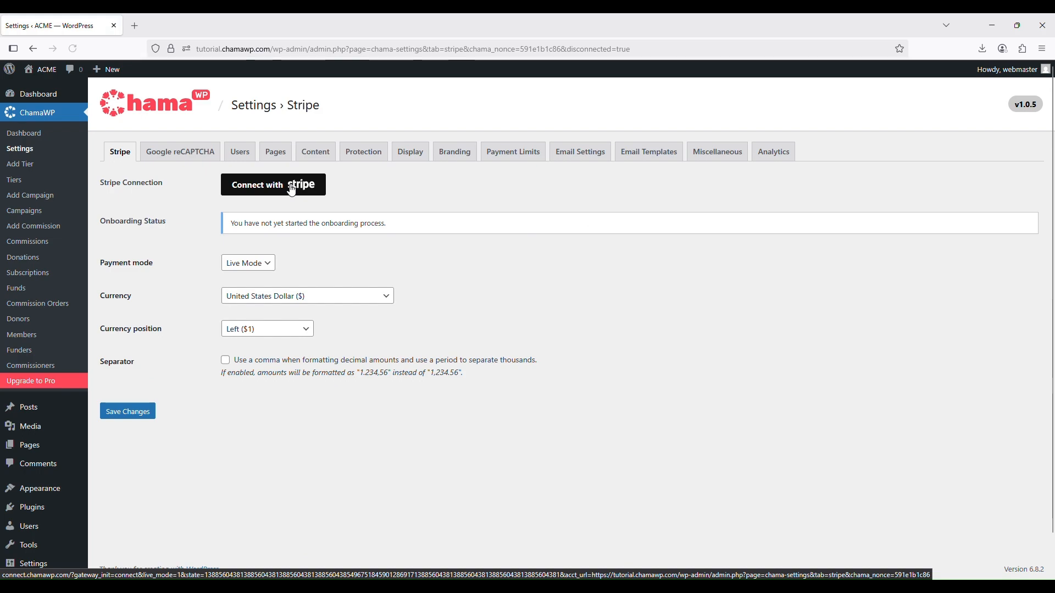
click(276, 189)
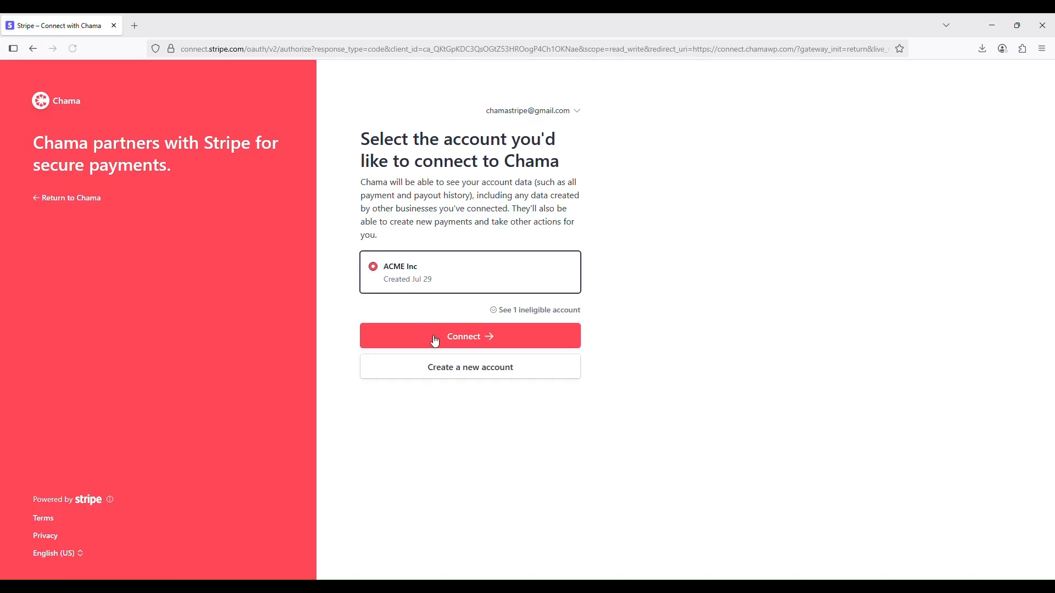
click(434, 338)
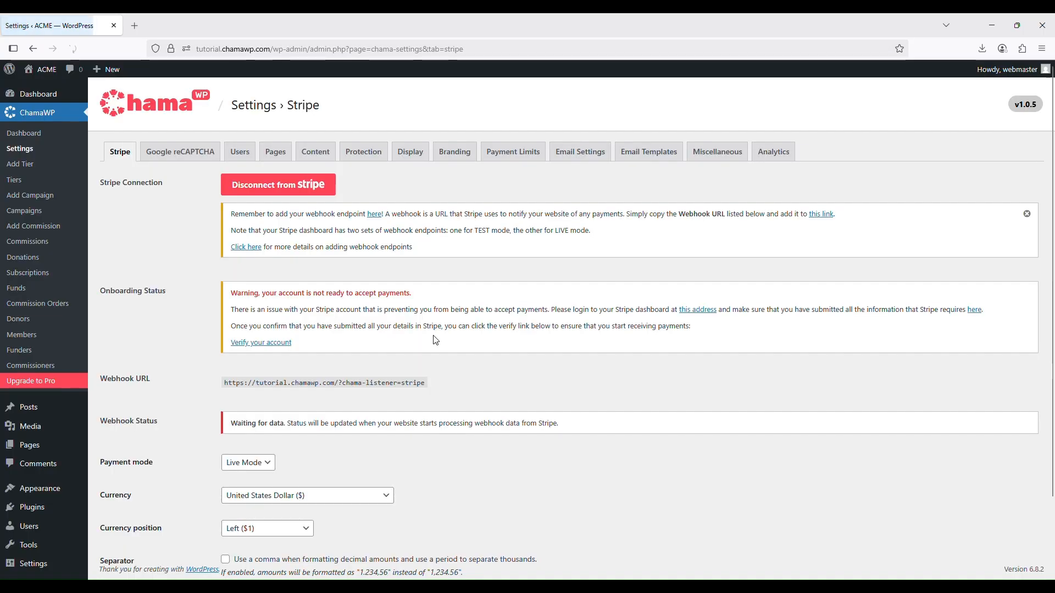
Check the onboarding, webhook and payment mode settings of the reconnected account, and return to the Stripe dashboard
scroll(435, 338, down, 3)
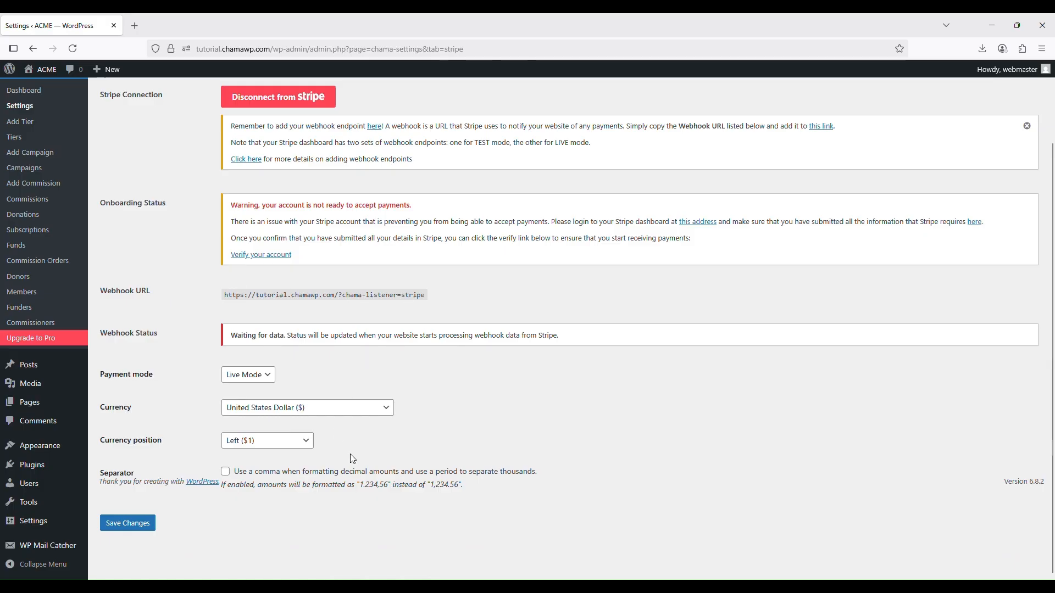
scroll(400, 413, up, 3)
scroll(406, 409, down, 3)
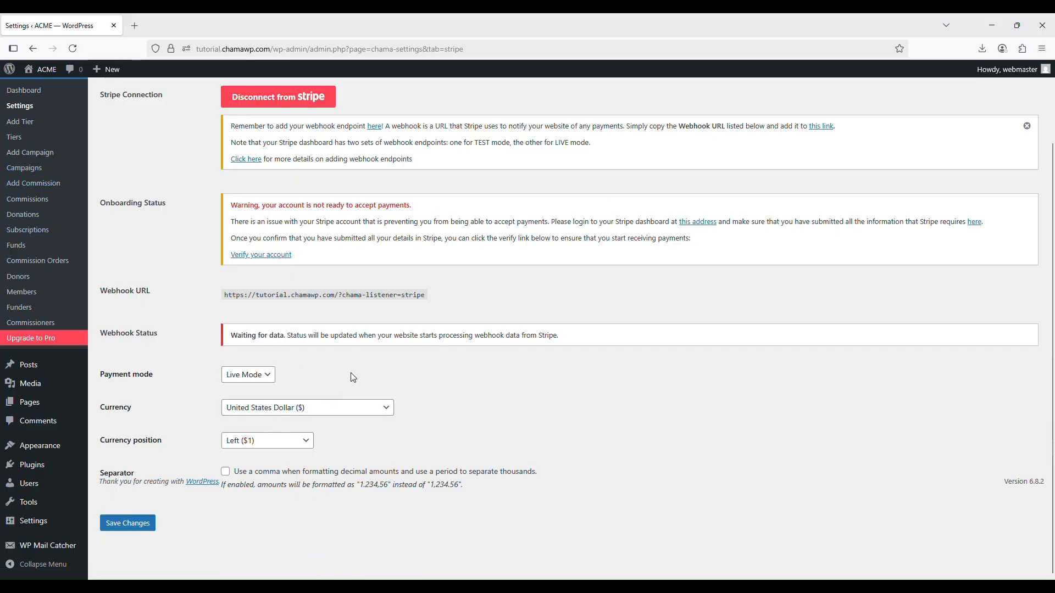
scroll(502, 345, up, 3)
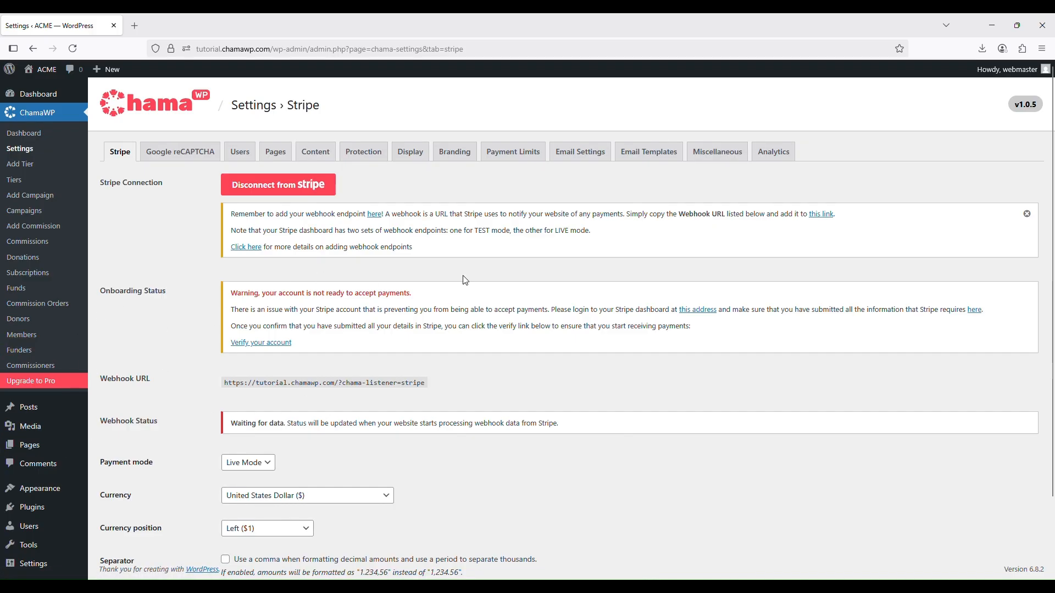
scroll(518, 280, down, 2)
scroll(520, 276, up, 1)
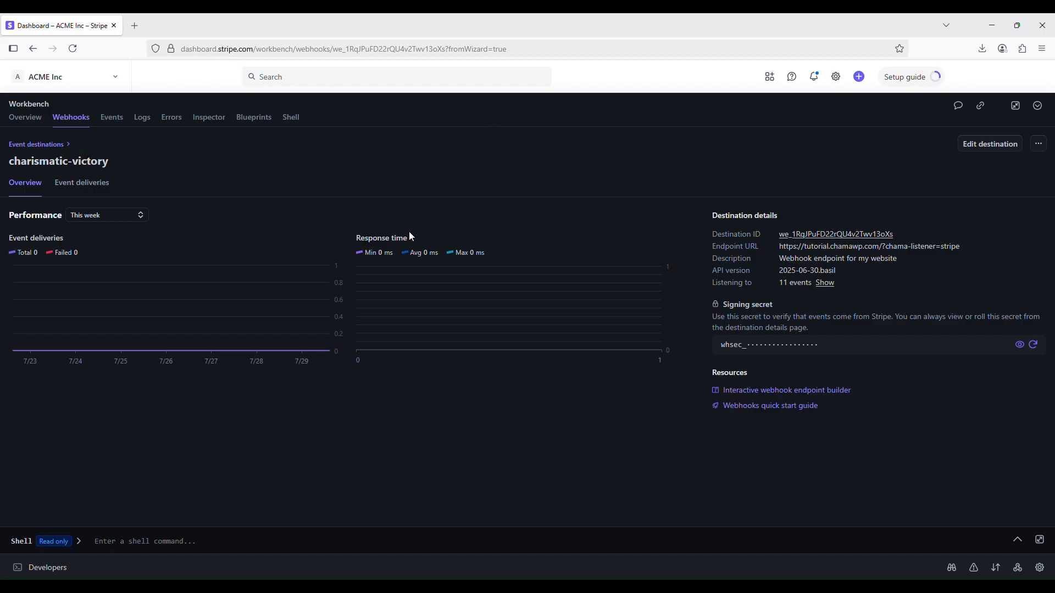
key(alt+Tab)
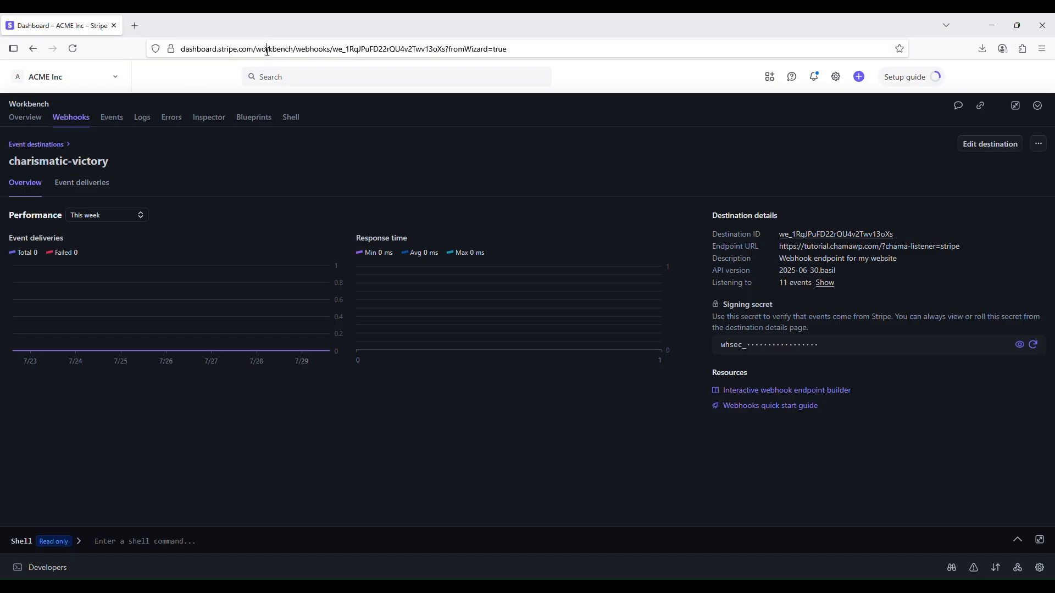
Remove the webhook path from the Stripe page's address and load the dashboard's home page
click(269, 50)
click(262, 48)
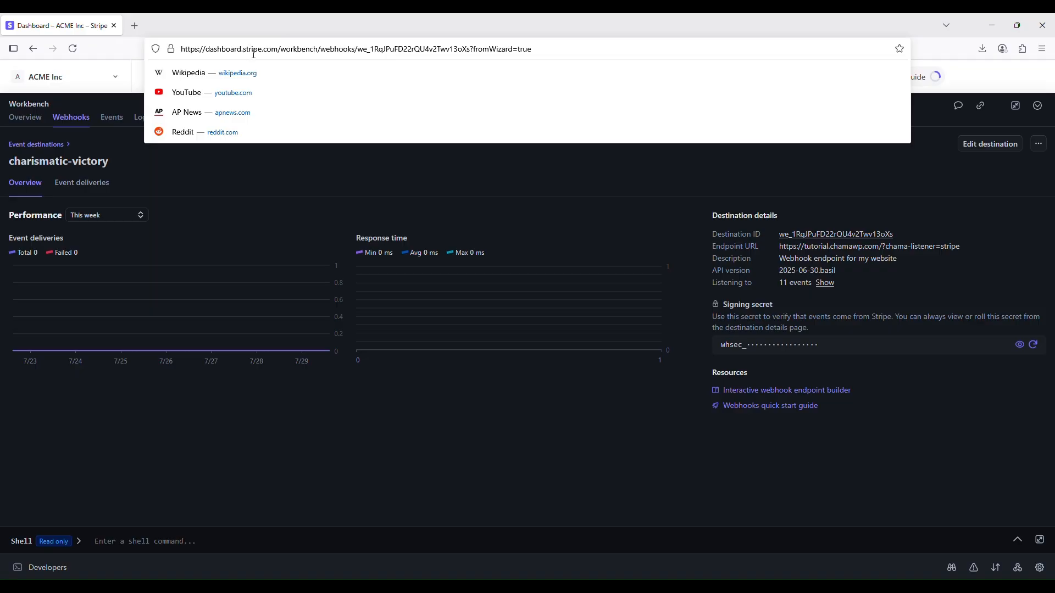
drag(284, 49, 647, 33)
key(BackSpace)
key(Return)
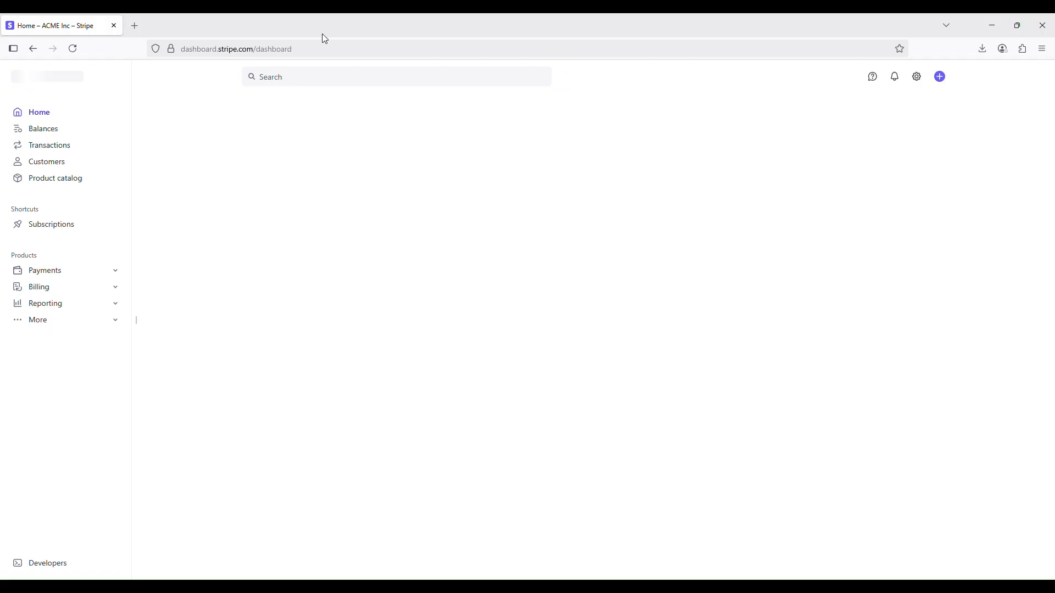
click(327, 48)
key(Return)
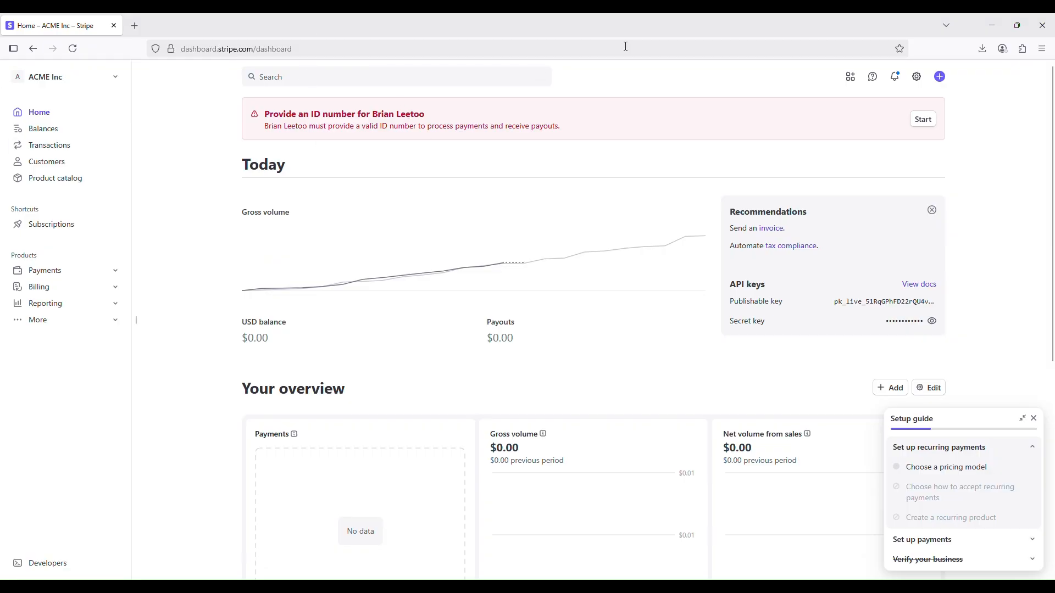
click(209, 53)
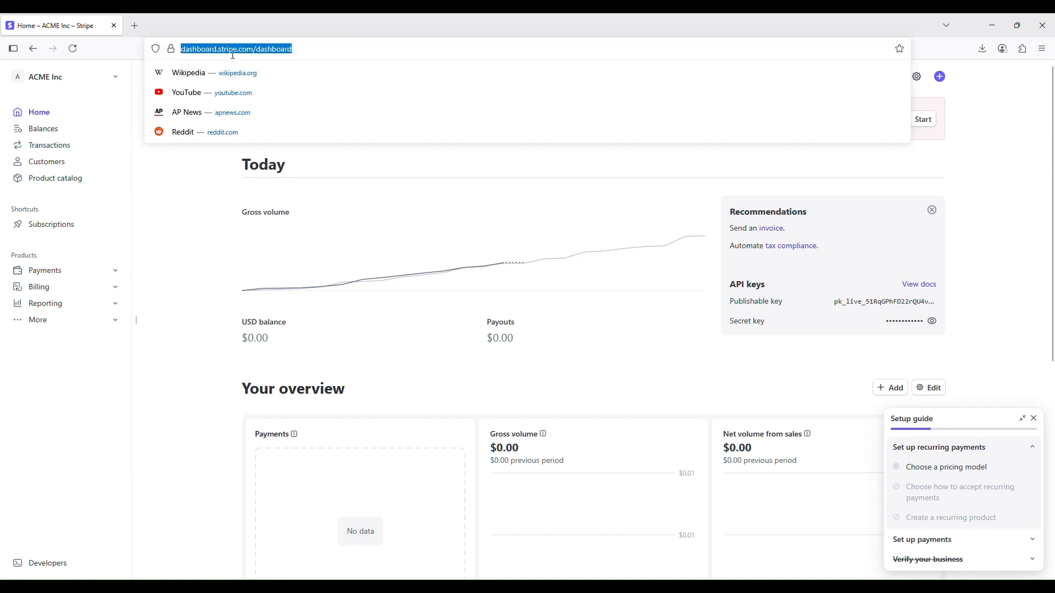
click(203, 251)
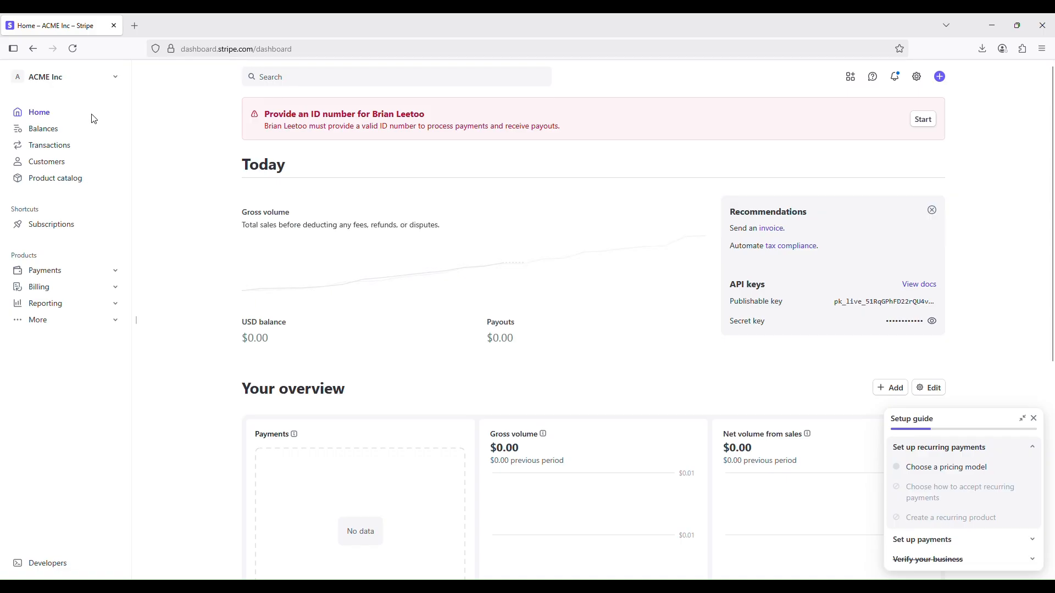
Switch the ACME Inc account from live to Test mode
click(116, 80)
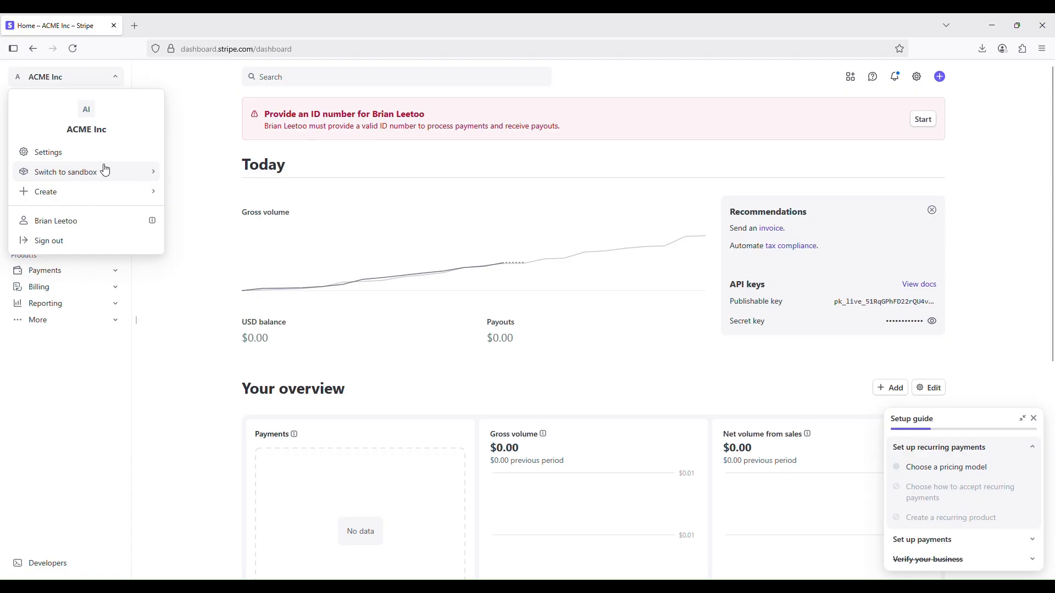
click(142, 176)
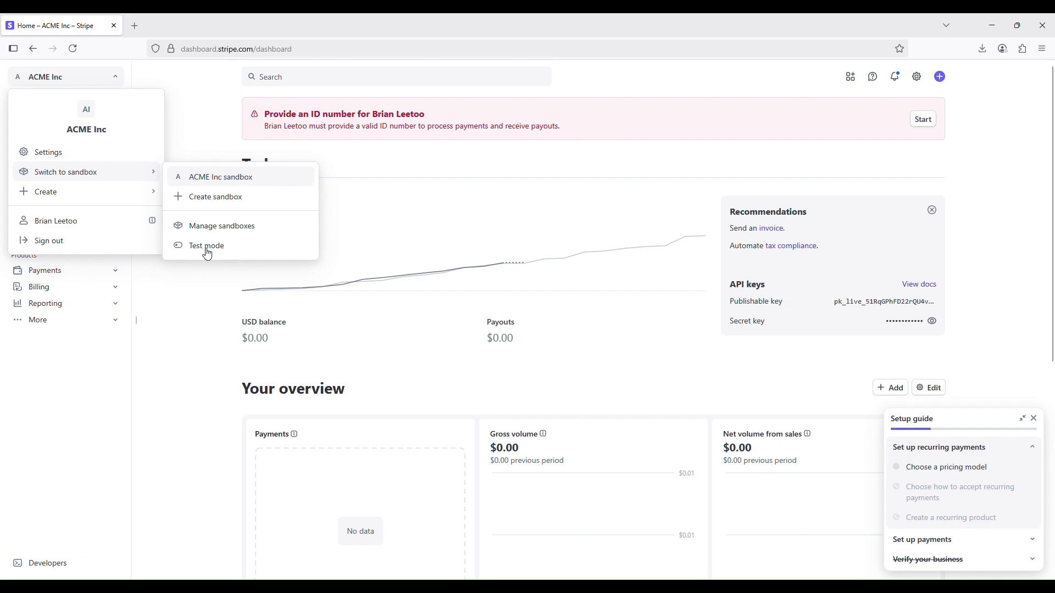
click(264, 283)
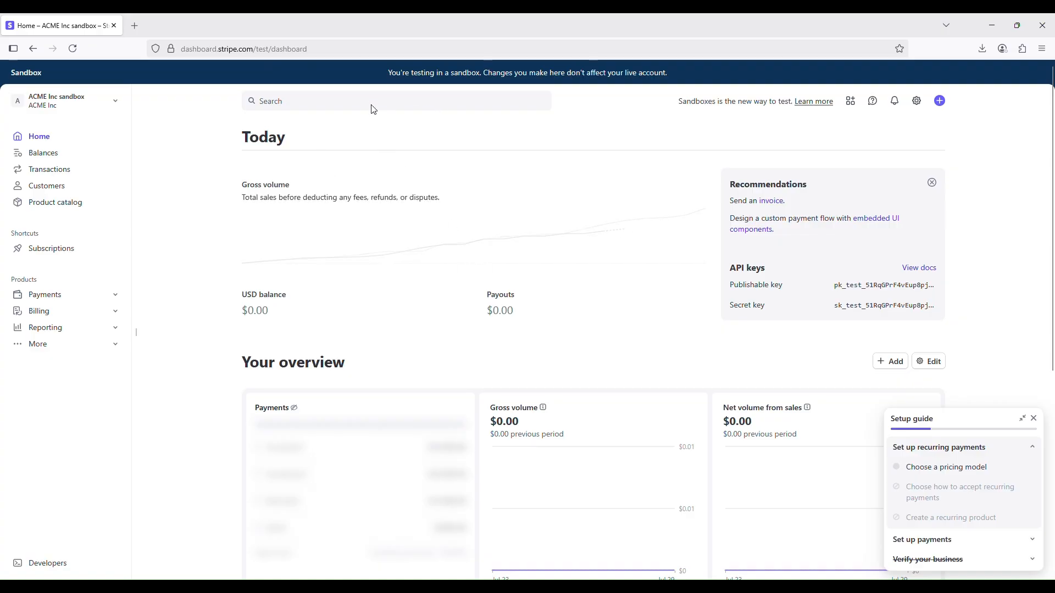
Search for "web", open the Webhooks page of the test account, and start adding a destination
click(283, 101)
text(web)
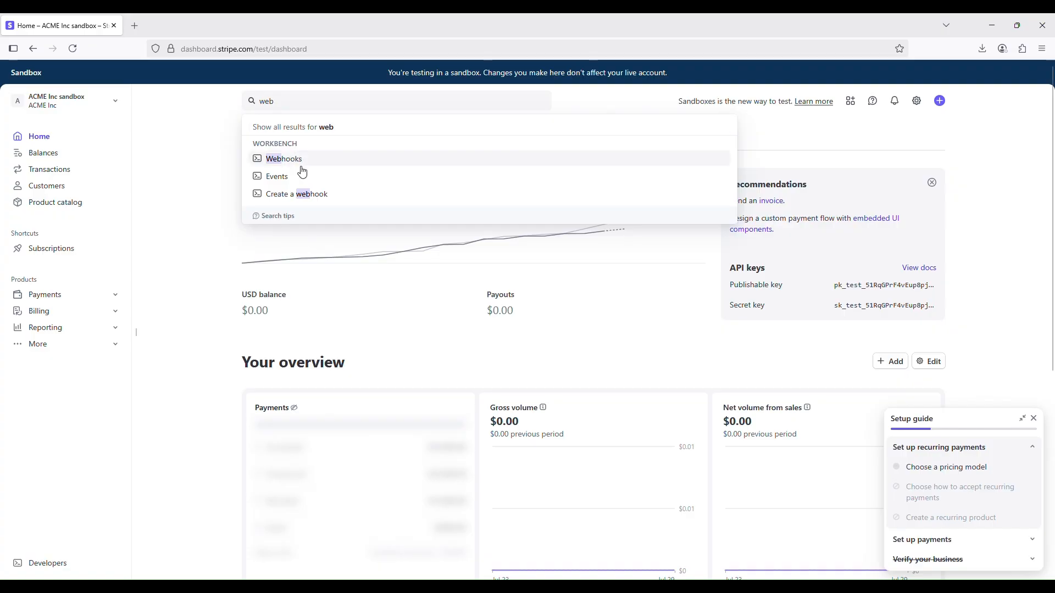
click(287, 165)
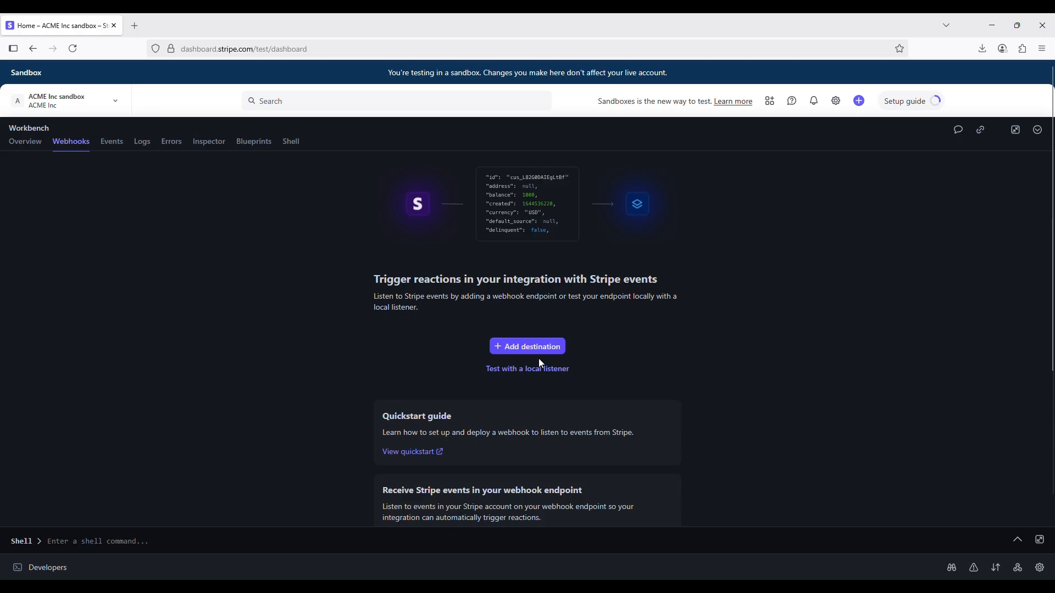
click(528, 348)
Look over the account scope, API version and event groups offered for the test-mode destination
scroll(499, 386, down, 3)
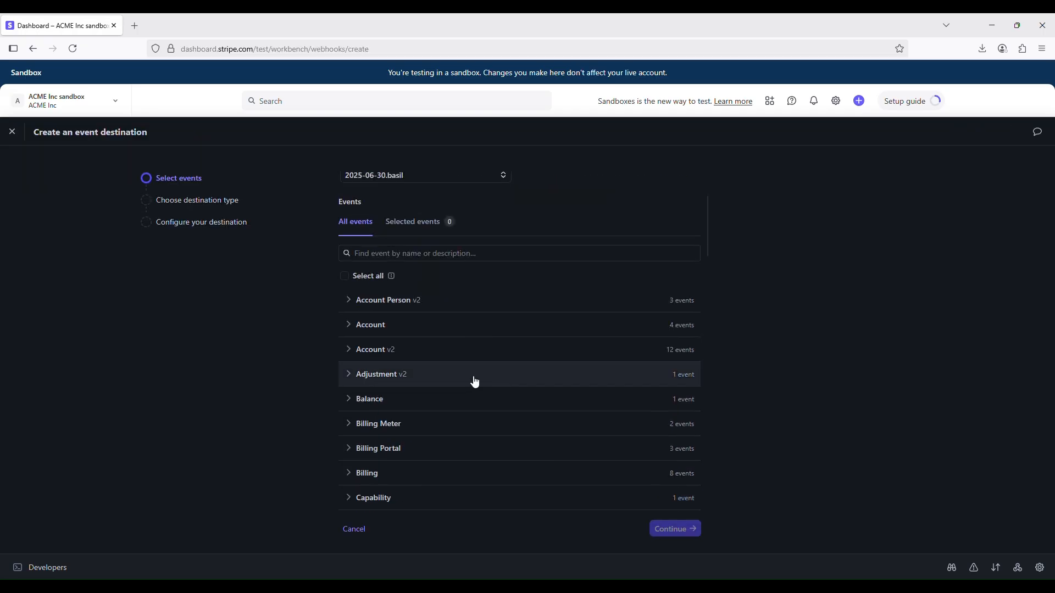
scroll(424, 391, down, 3)
scroll(426, 394, up, 5)
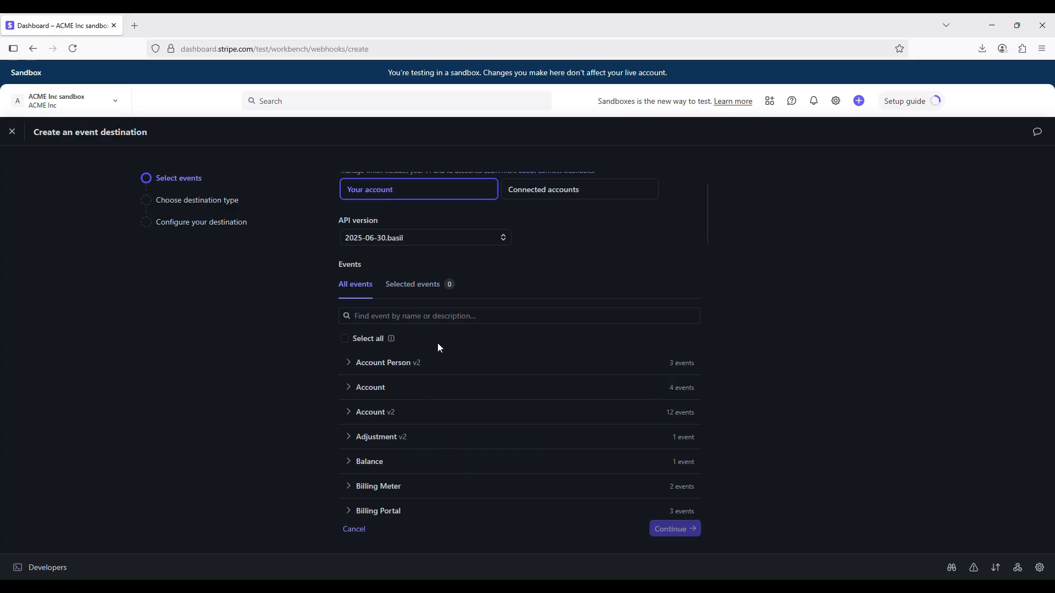
scroll(504, 349, down, 5)
scroll(440, 337, up, 2)
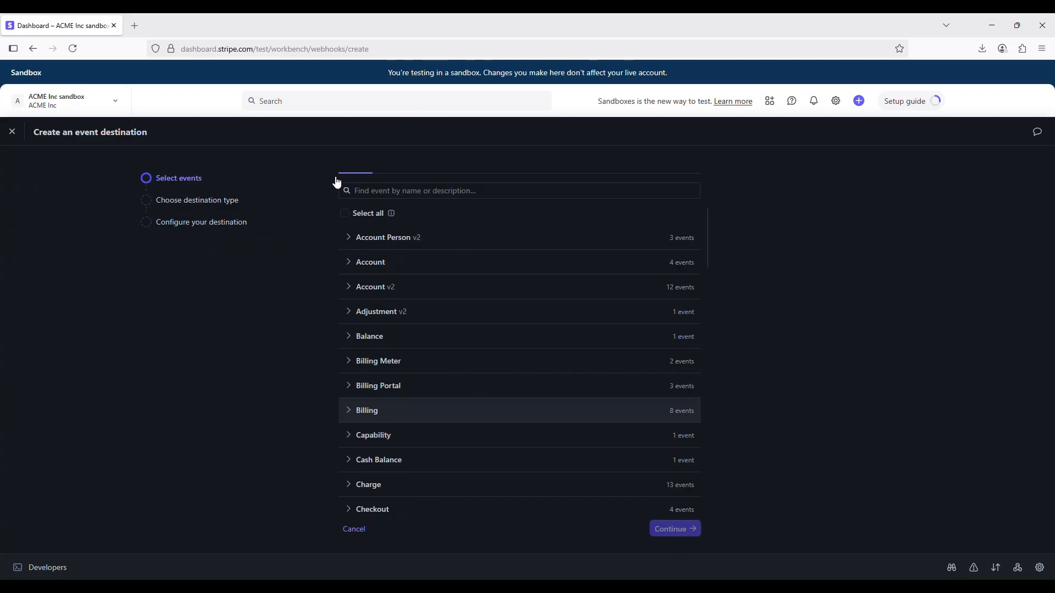
click(379, 336)
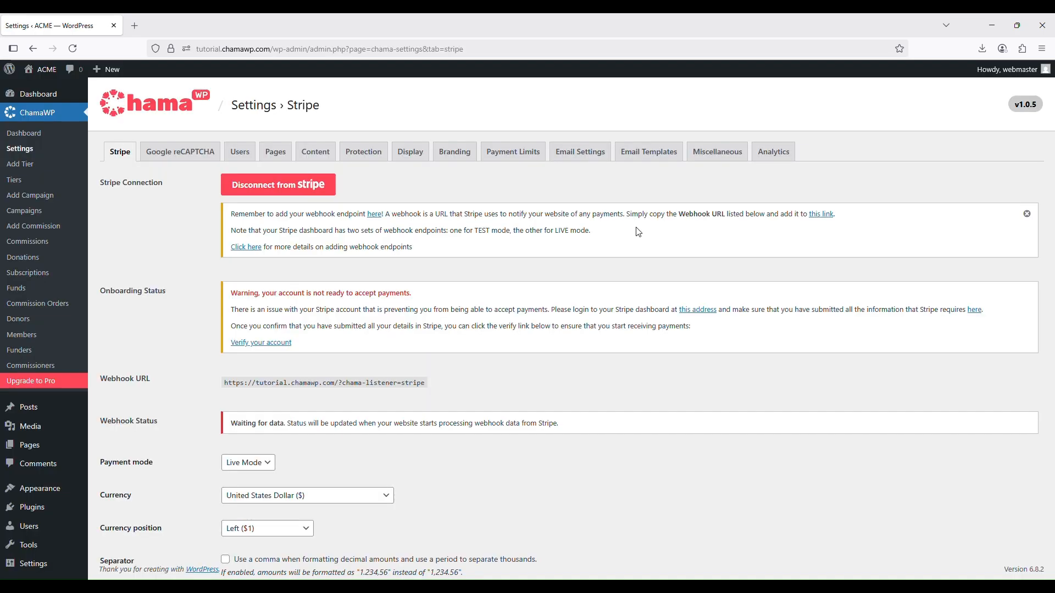
Switch to ChamaWP's Stripe settings in WordPress and copy the Webhook URL
drag(426, 383, 225, 387)
right_click(272, 386)
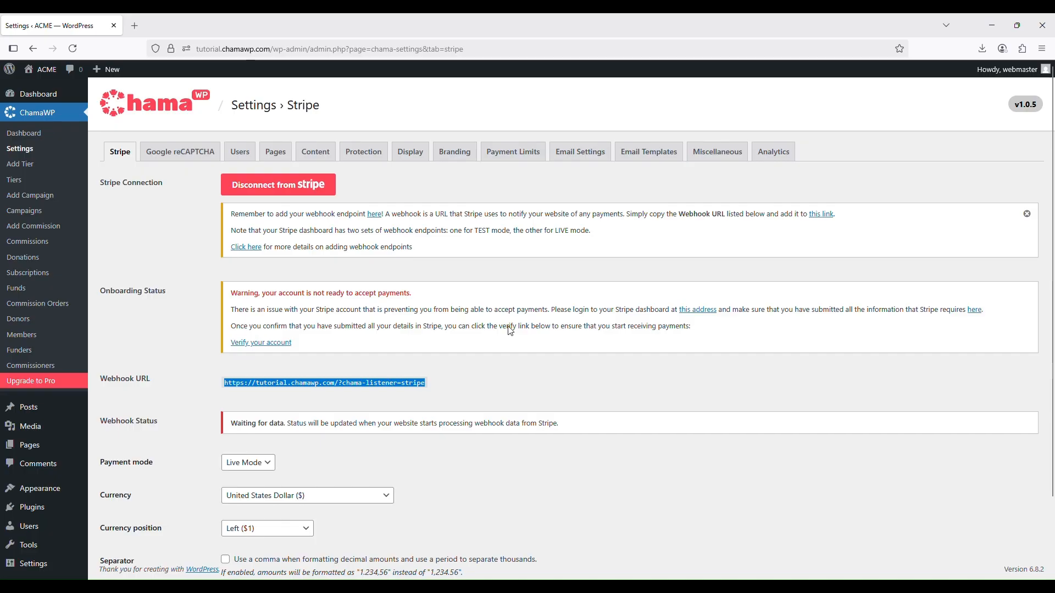
scroll(604, 362, down, 2)
scroll(605, 362, up, 2)
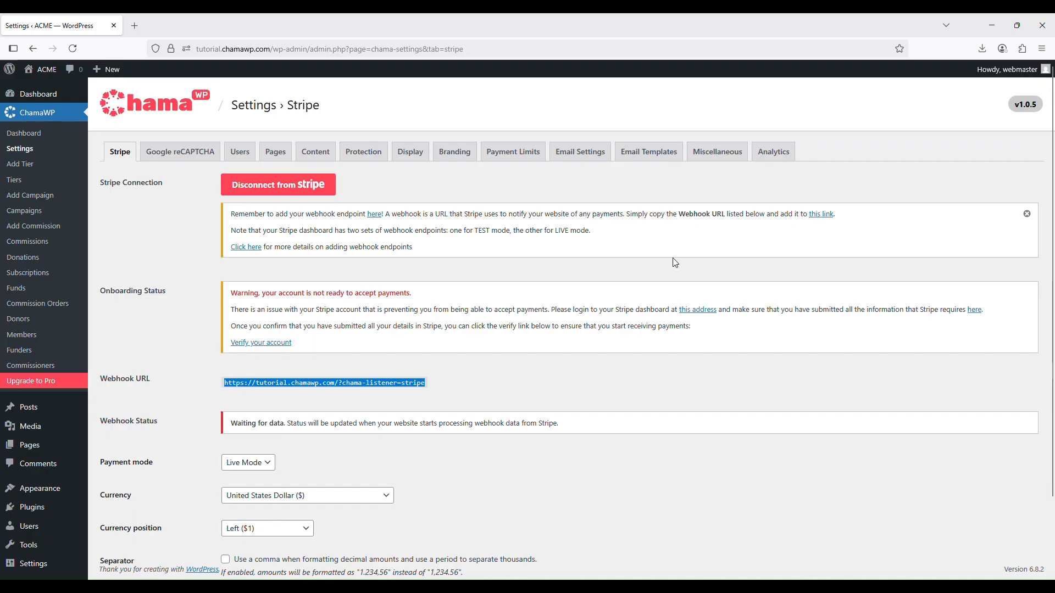
Set ChamaWP's Payment mode to Test Mode and save the Stripe settings
scroll(430, 487, down, 2)
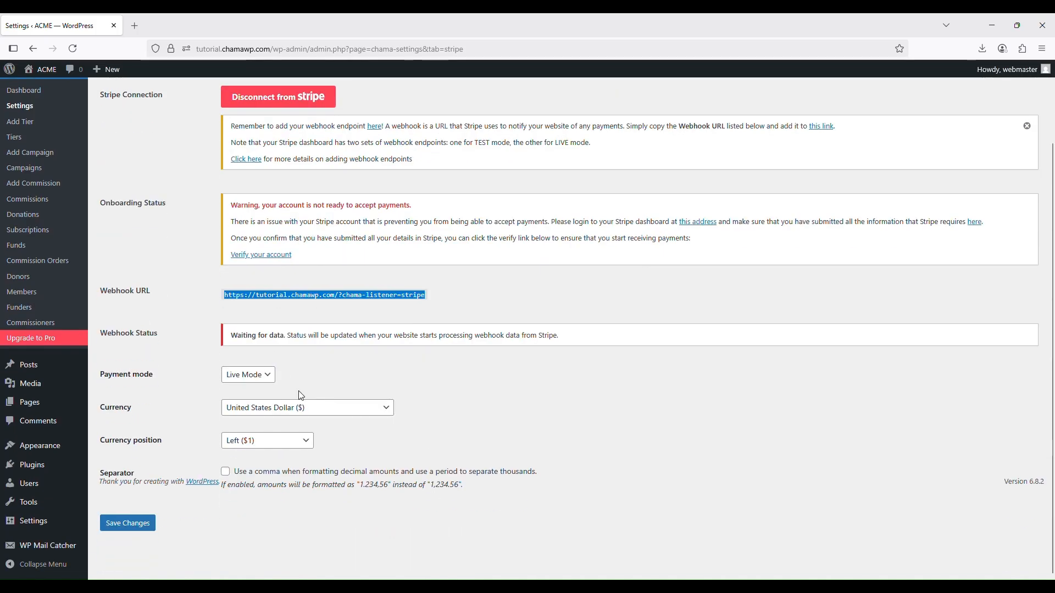
scroll(307, 428, up, 2)
scroll(310, 457, down, 2)
click(256, 377)
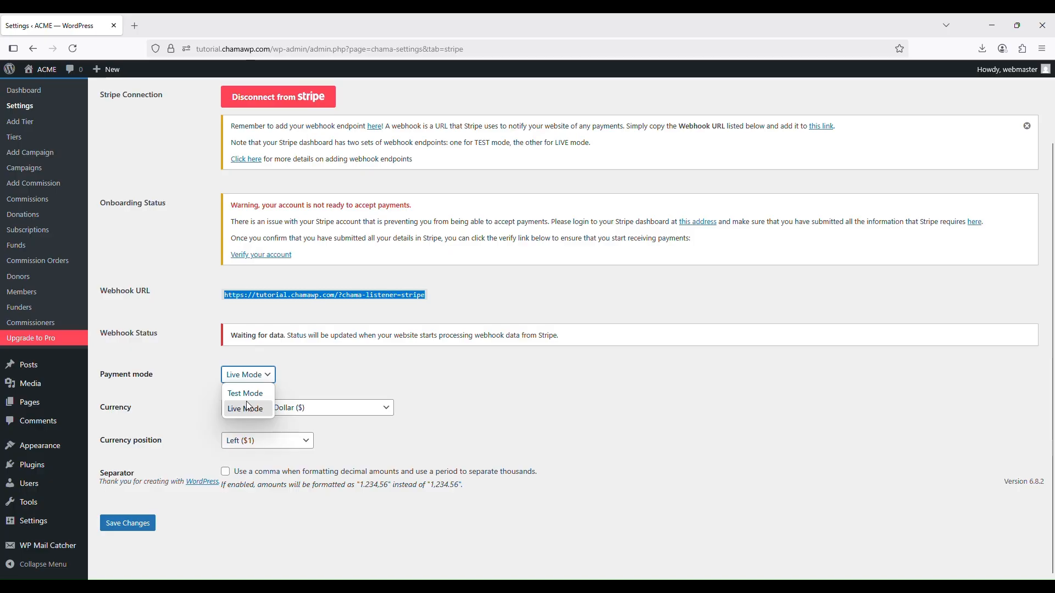
click(245, 399)
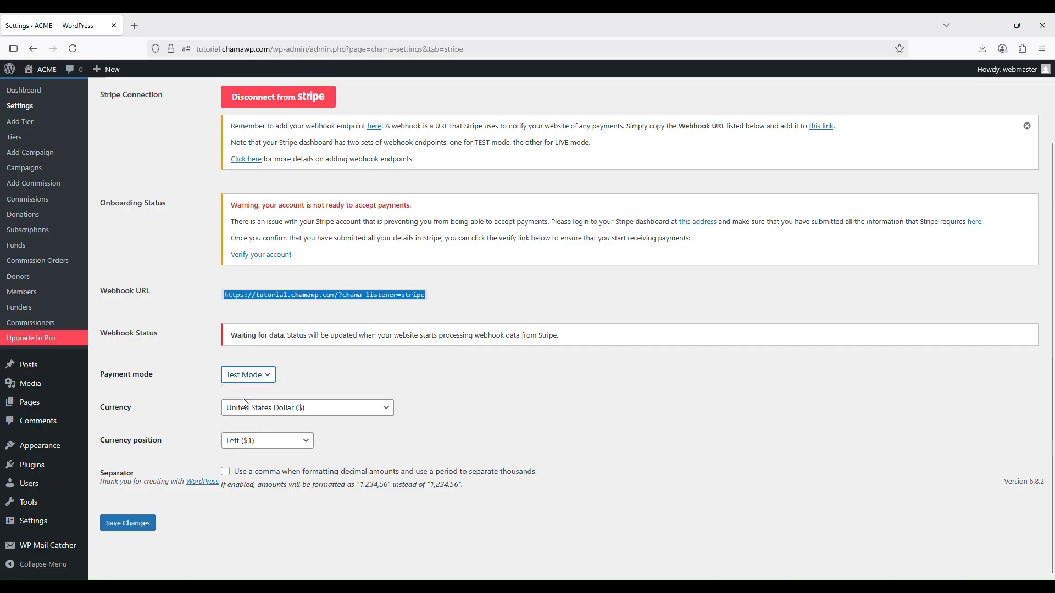
click(127, 524)
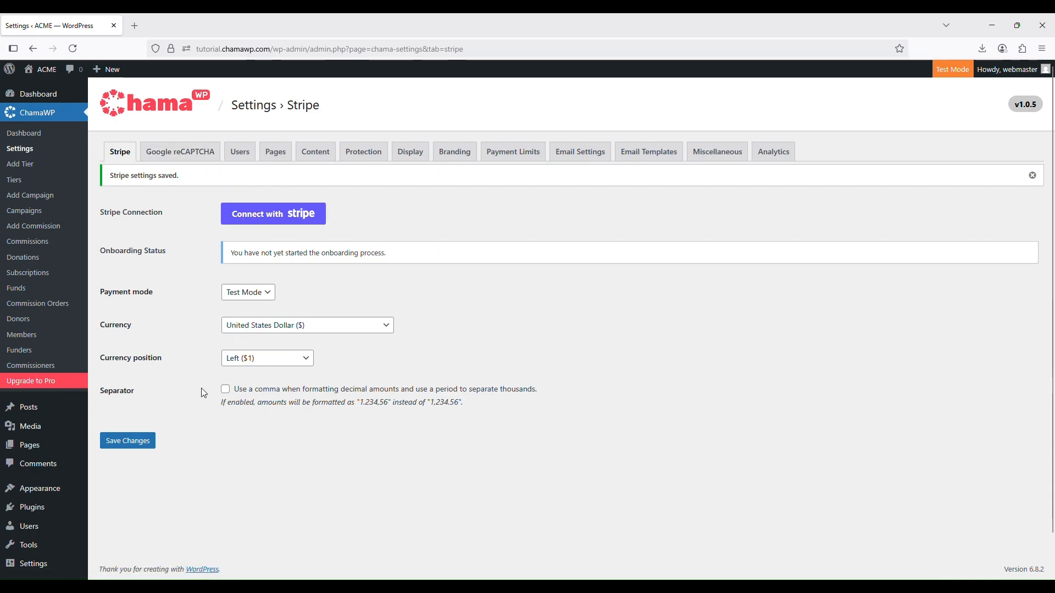
Connect ChamaWP to Stripe in test mode, choosing the ACME Inc account and authorizing the connection
click(277, 223)
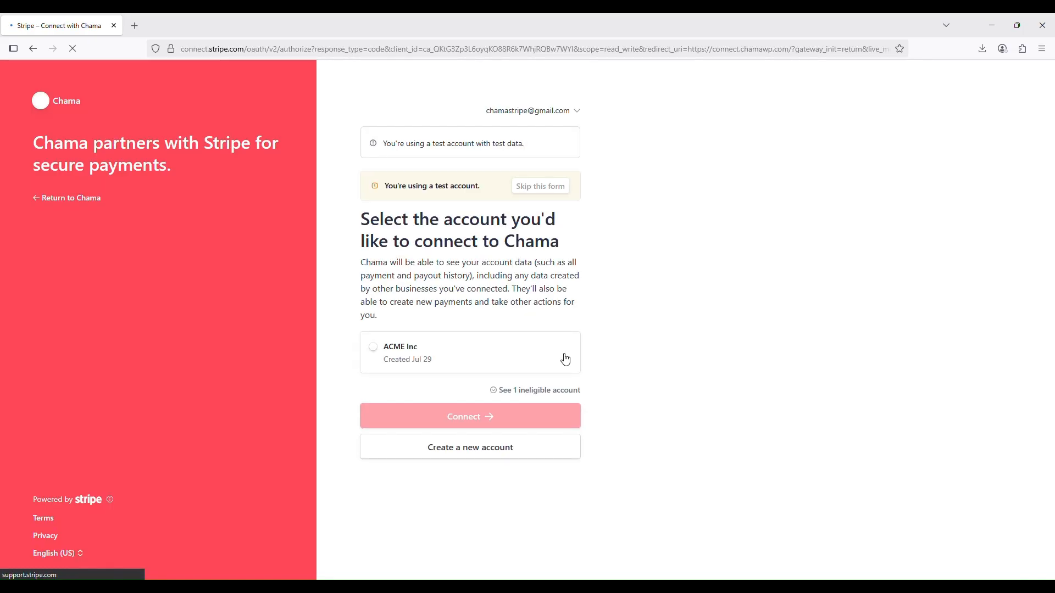
click(384, 364)
click(505, 420)
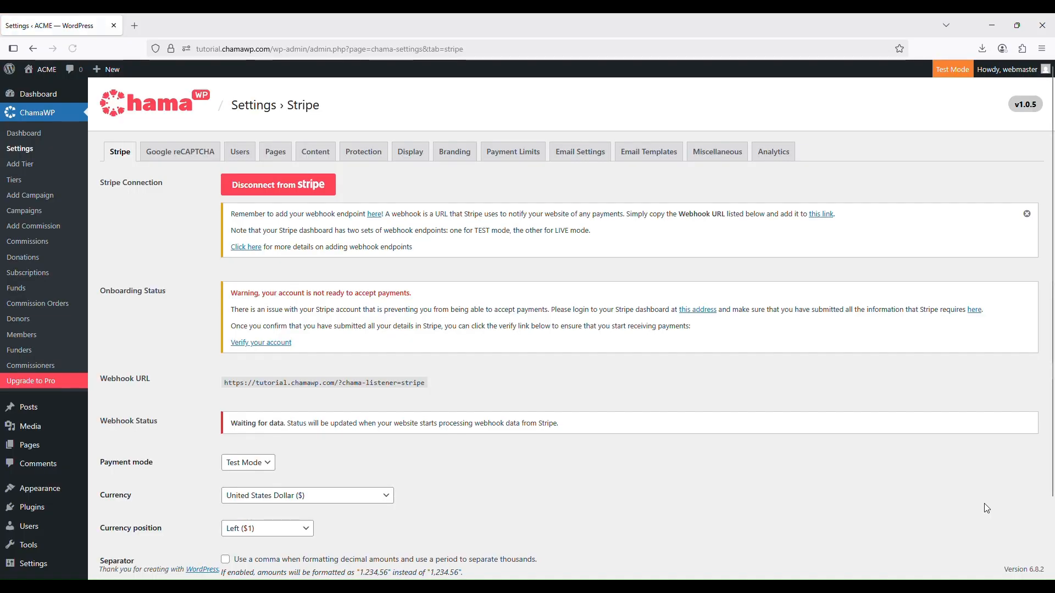
Select the full Webhook URL shown in ChamaWP's test-mode Stripe settings
scroll(631, 492, down, 2)
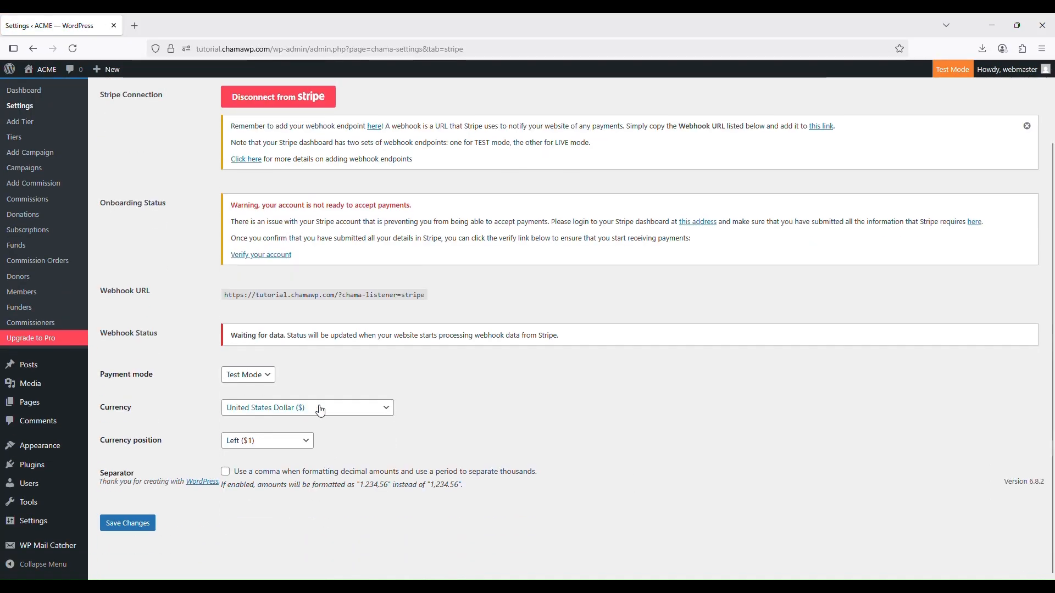
drag(425, 295, 232, 303)
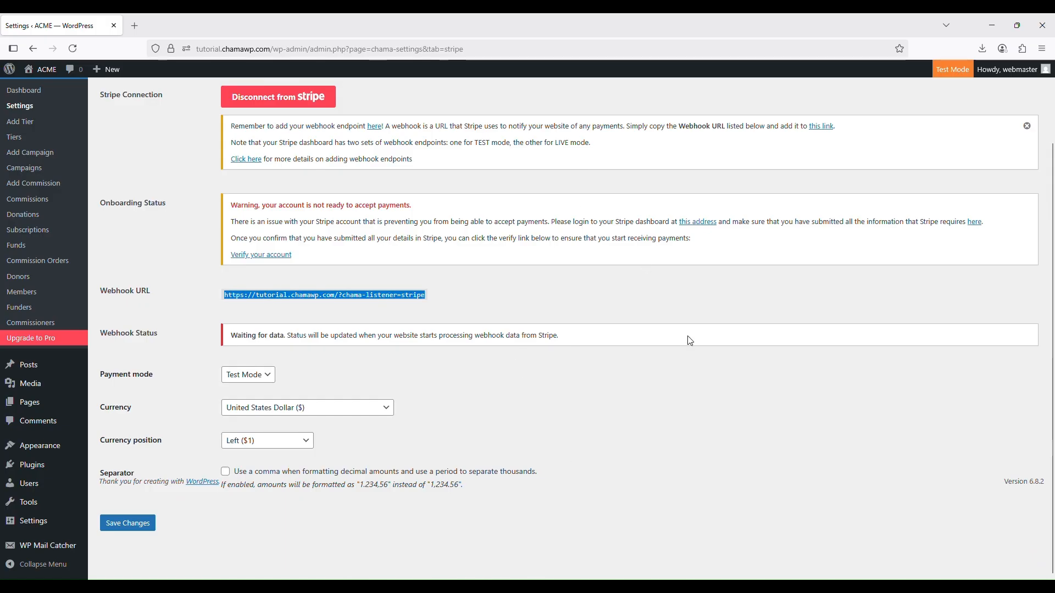
scroll(793, 330, up, 1)
scroll(793, 330, up, 2)
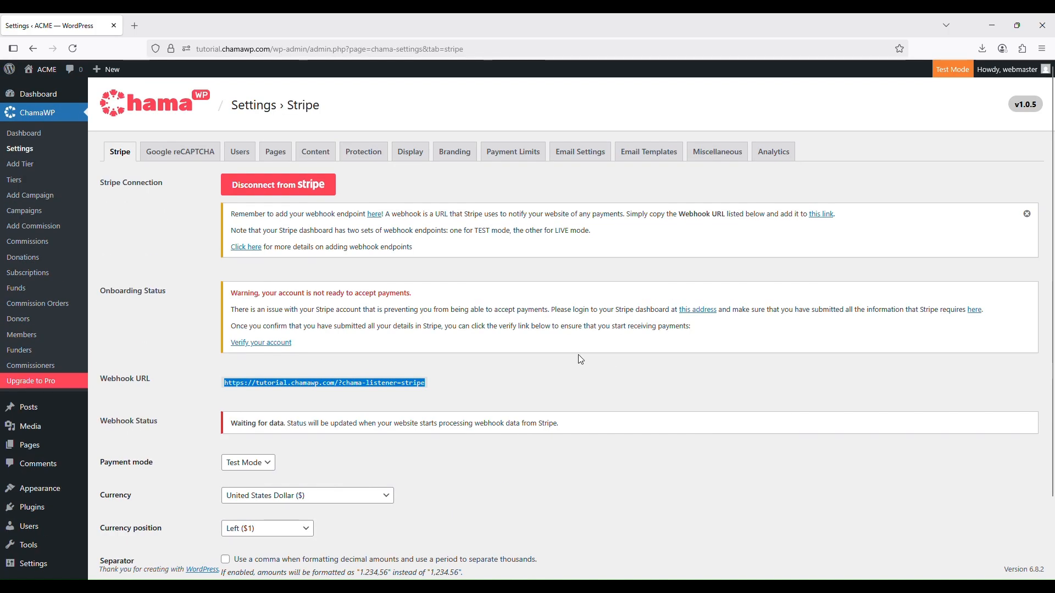
scroll(578, 355, down, 2)
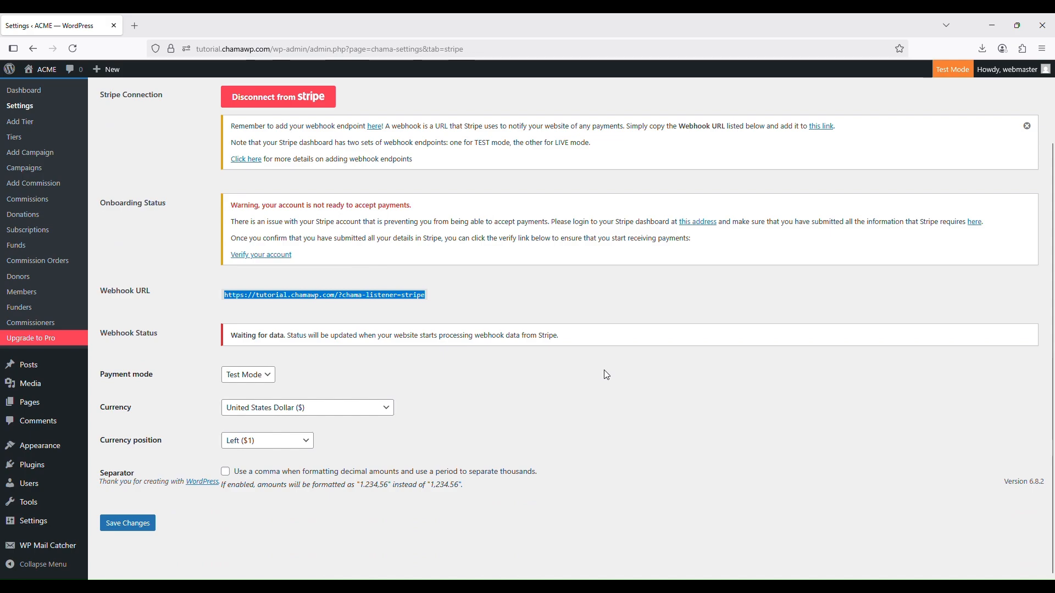